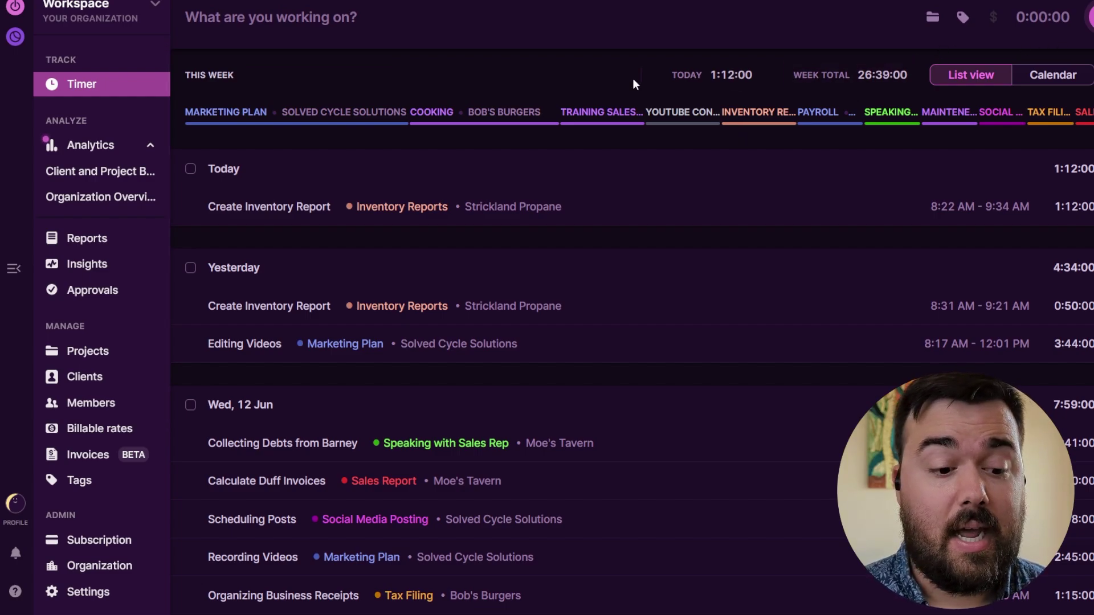
- Scroll the Toggl Track sidebar down past the time entries to leave them
{"action": "scroll", "coordinate": [587, 195], "scroll_direction": "down", "scroll_amount": 1}
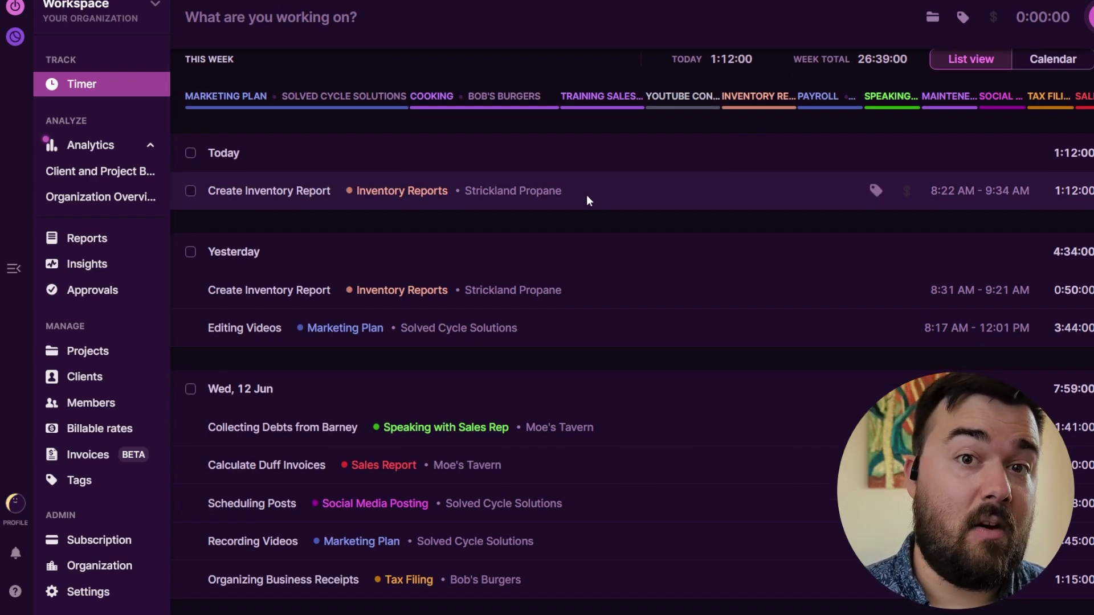
{"action": "scroll", "coordinate": [586, 194], "scroll_direction": "up", "scroll_amount": 1}
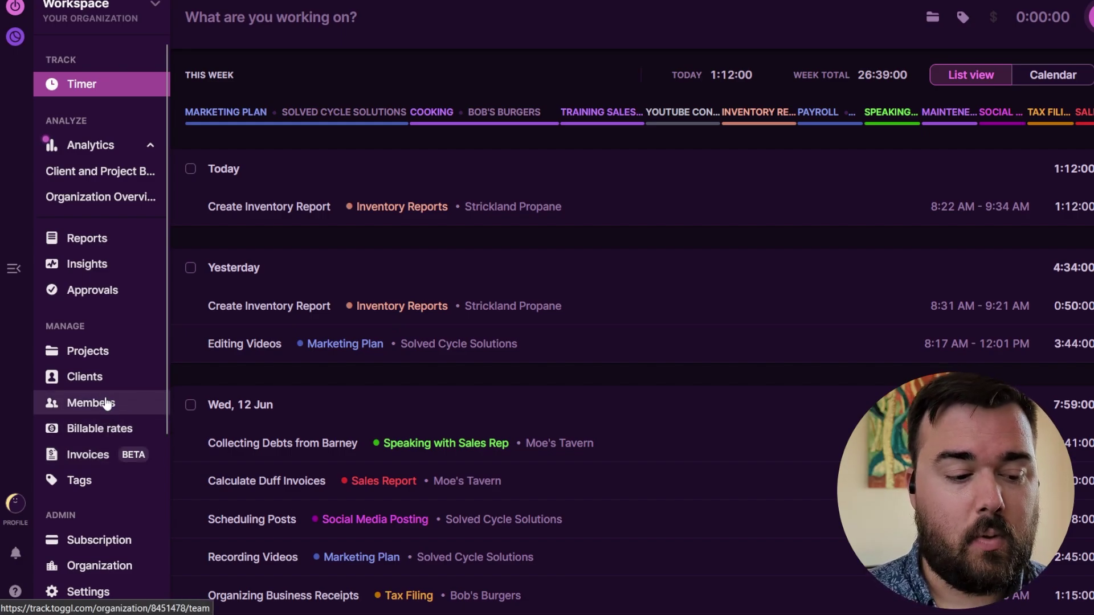
{"action": "scroll", "coordinate": [114, 337], "scroll_direction": "down", "scroll_amount": 1}
{"action": "scroll", "coordinate": [114, 335], "scroll_direction": "down", "scroll_amount": 1}
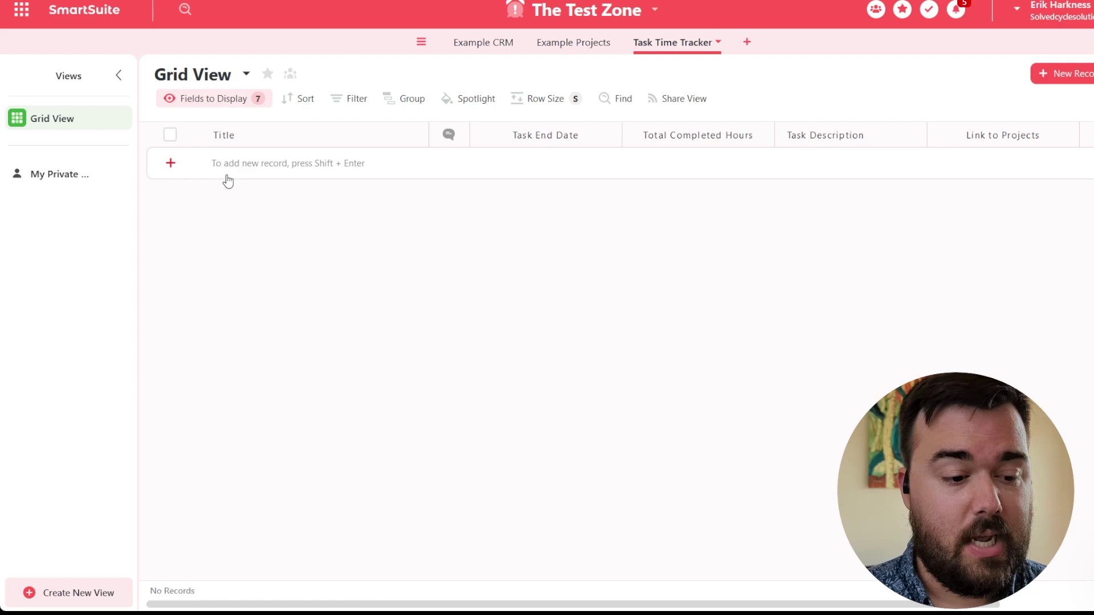
- Add a blank record to Task Time Tracker and view the Title field settings without changing them
{"action": "left_click", "coordinate": [170, 163]}
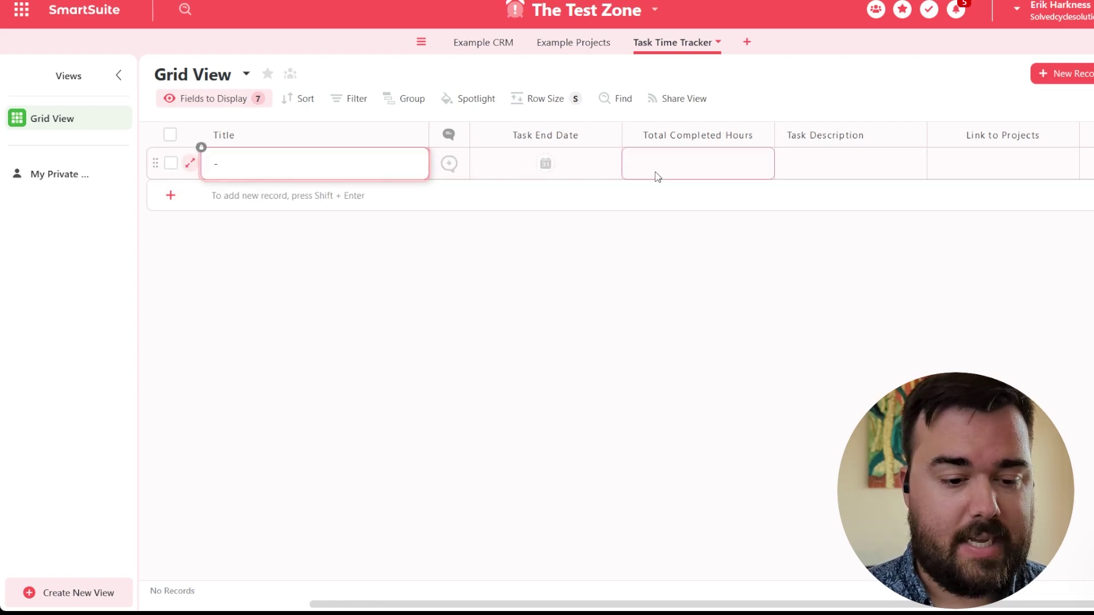
{"action": "left_click", "coordinate": [419, 135]}
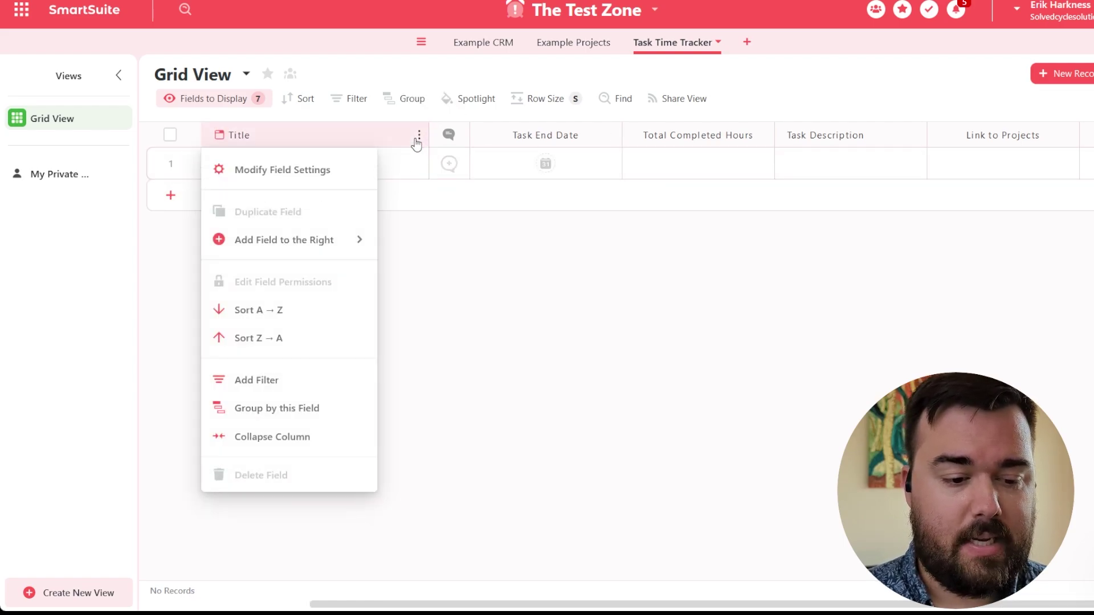
{"action": "left_click", "coordinate": [303, 170]}
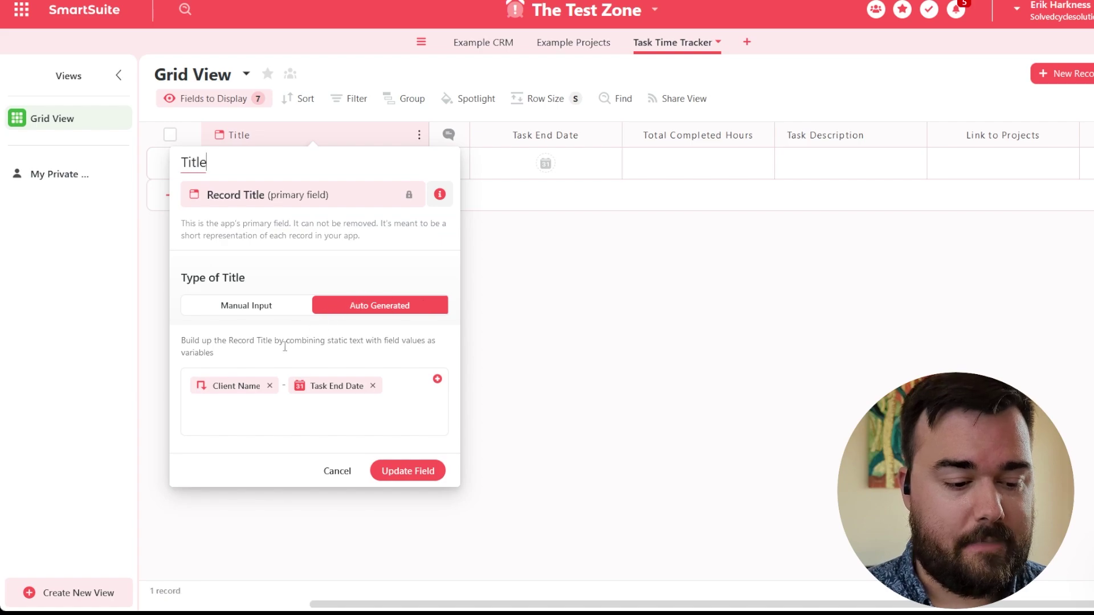
{"action": "left_click", "coordinate": [559, 344]}
- Select the new record's Task End Date and Total Completed Hours cells
{"action": "left_click", "coordinate": [545, 164]}
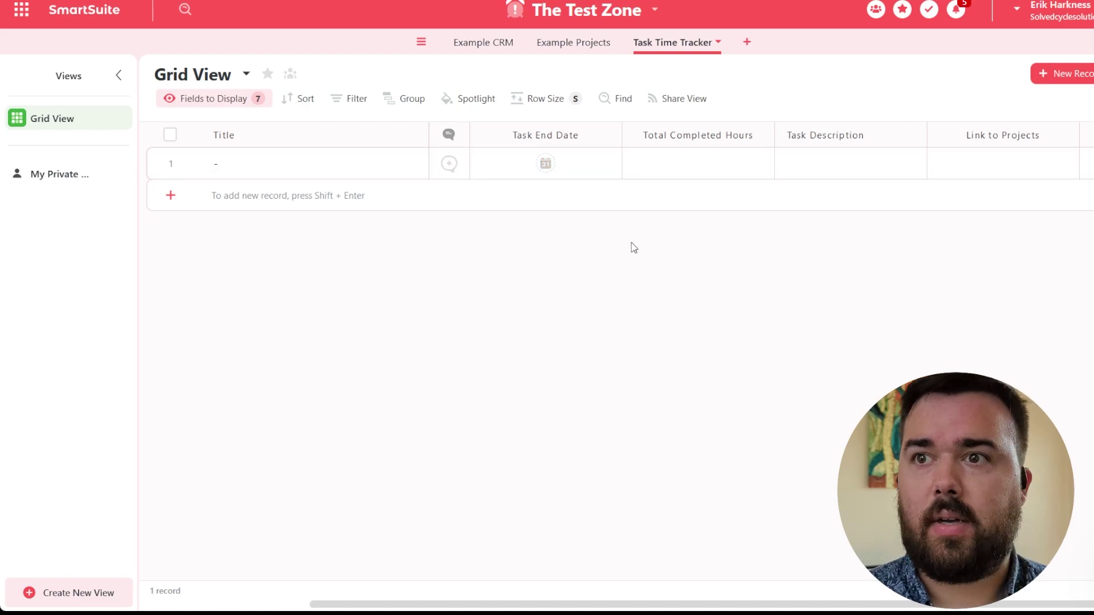
{"action": "left_click", "coordinate": [723, 163]}
{"action": "left_click", "coordinate": [716, 166]}
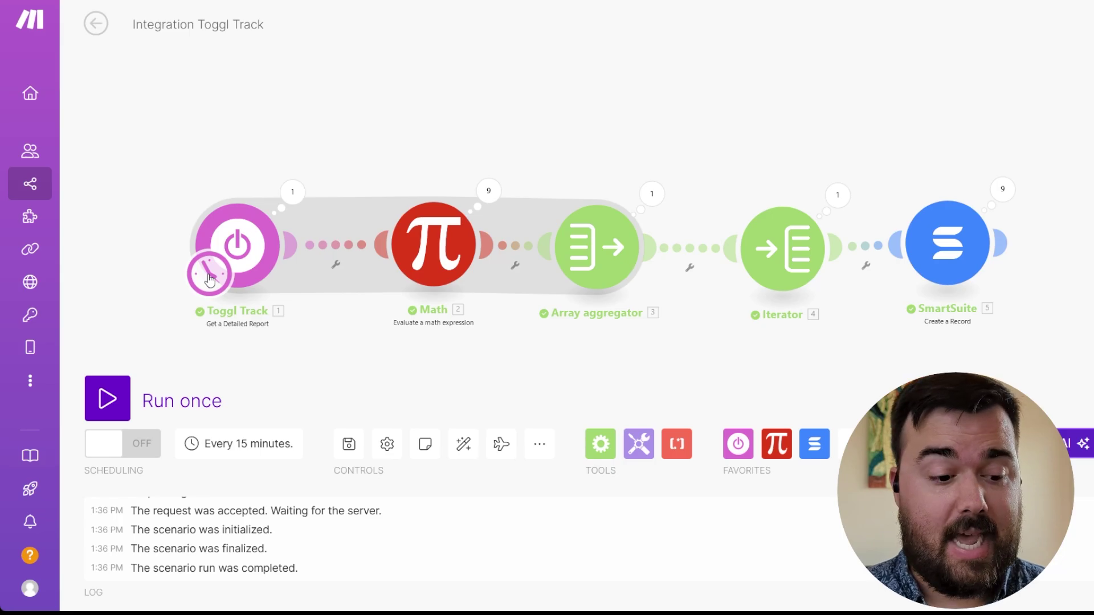
- Add a Toggl Track Get a Detailed Report module from the Toggl Track favorites
{"action": "left_click", "coordinate": [738, 445]}
{"action": "scroll", "coordinate": [872, 272], "scroll_direction": "down", "scroll_amount": 5}
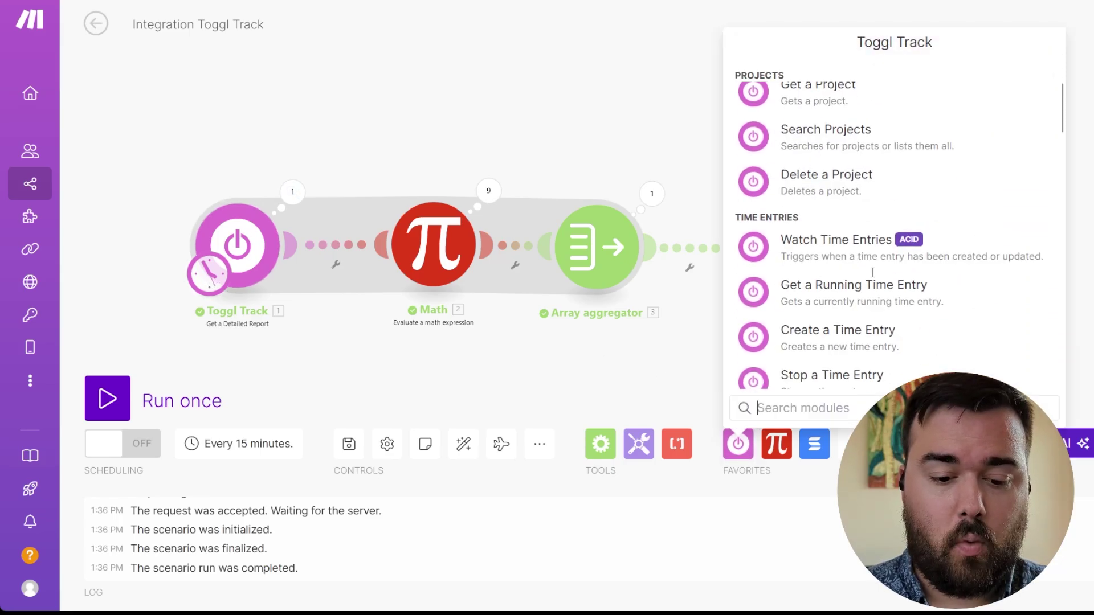
{"action": "scroll", "coordinate": [839, 336], "scroll_direction": "down", "scroll_amount": 5}
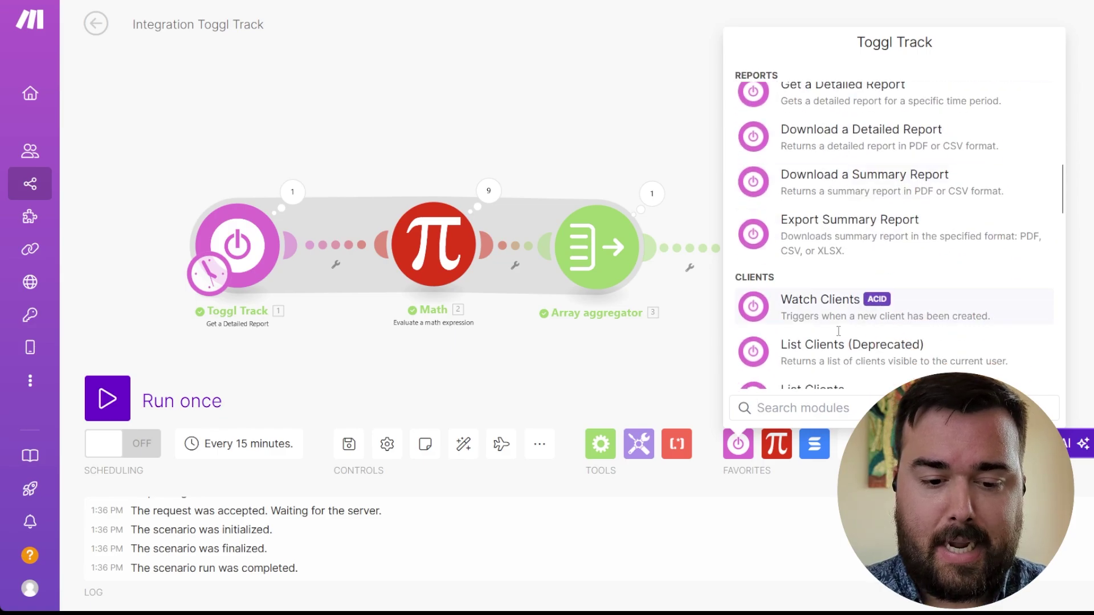
{"action": "scroll", "coordinate": [838, 267], "scroll_direction": "up", "scroll_amount": 3}
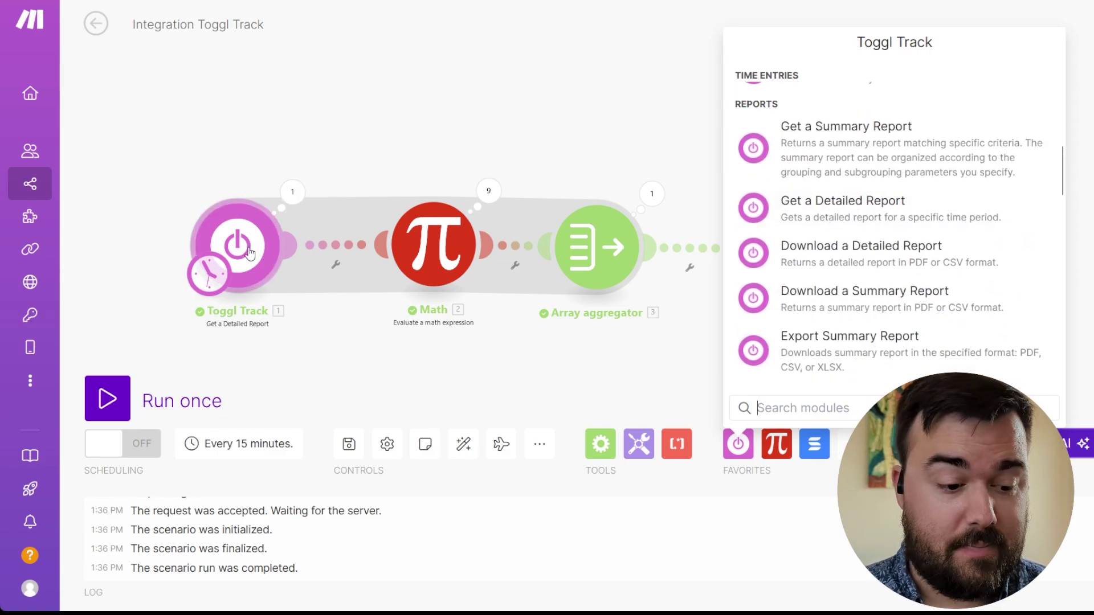
{"action": "left_click", "coordinate": [813, 203]}
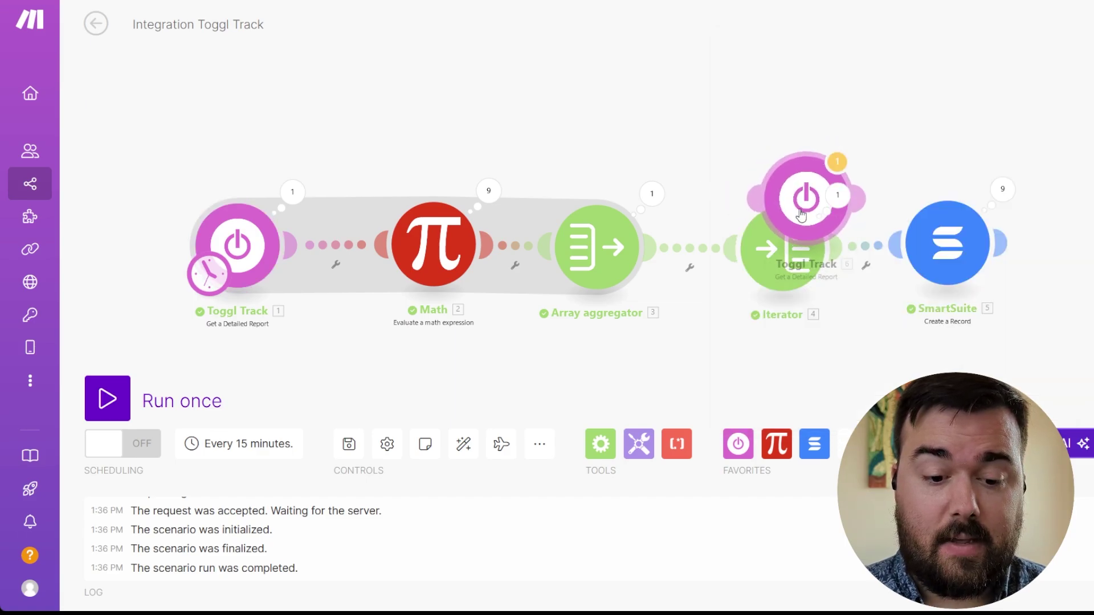
- Move the new Toggl Track module aside, attach the schedule clock to it, and open its settings
{"action": "left_click_drag", "start_coordinate": [740, 151], "coordinate": [298, 14]}
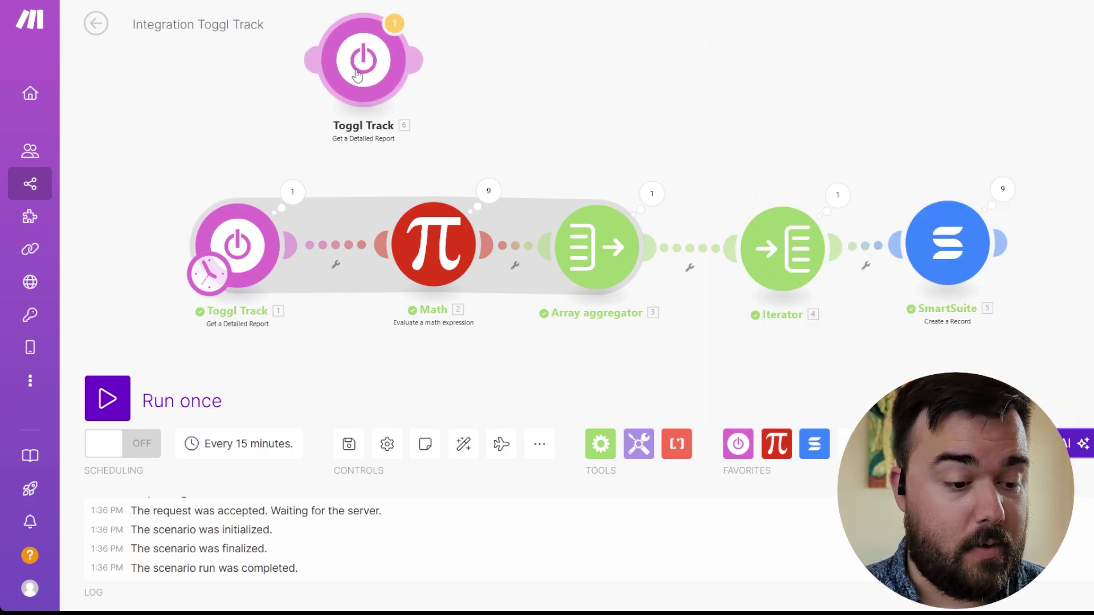
{"action": "left_click_drag", "start_coordinate": [199, 295], "coordinate": [329, 107]}
{"action": "left_click", "coordinate": [379, 71]}
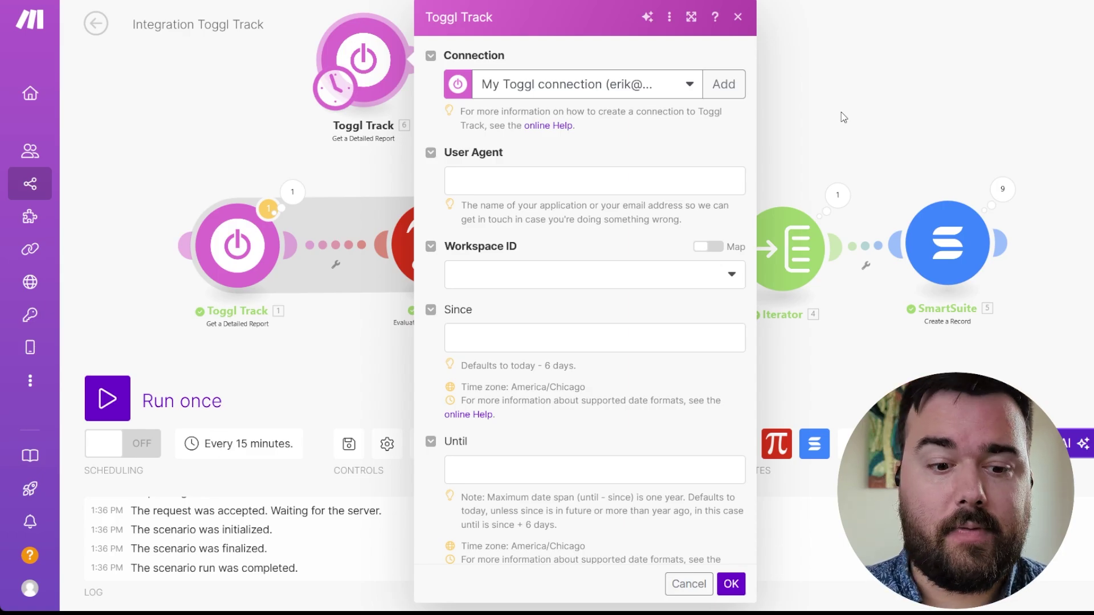
- Enter the user's e-mail address as the User Agent and load the Workspace ID list
{"action": "left_click", "coordinate": [494, 182]}
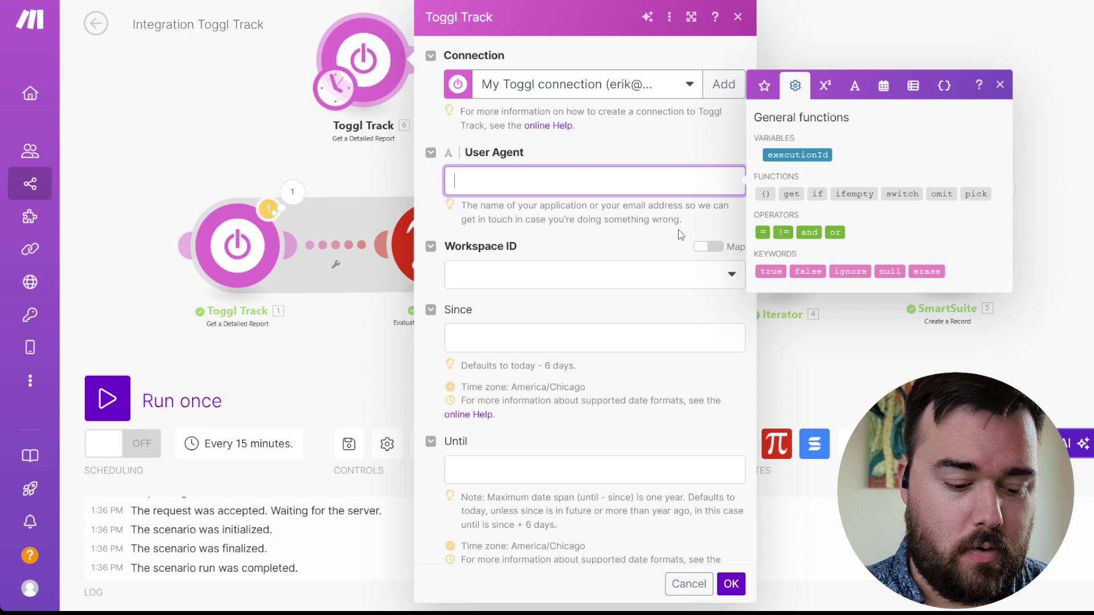
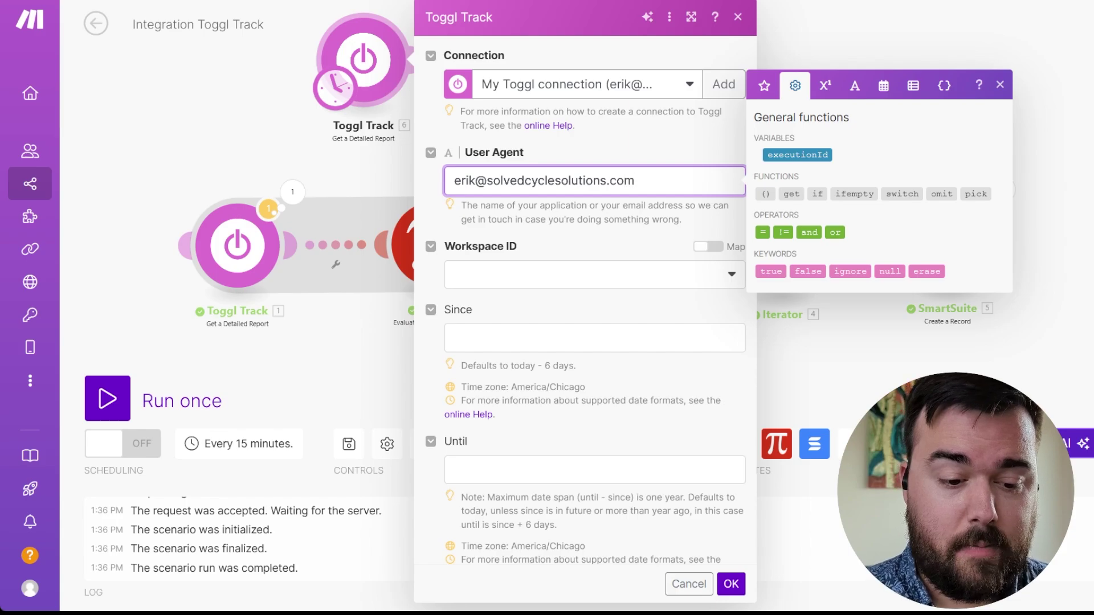
{"action": "left_click", "coordinate": [689, 277]}
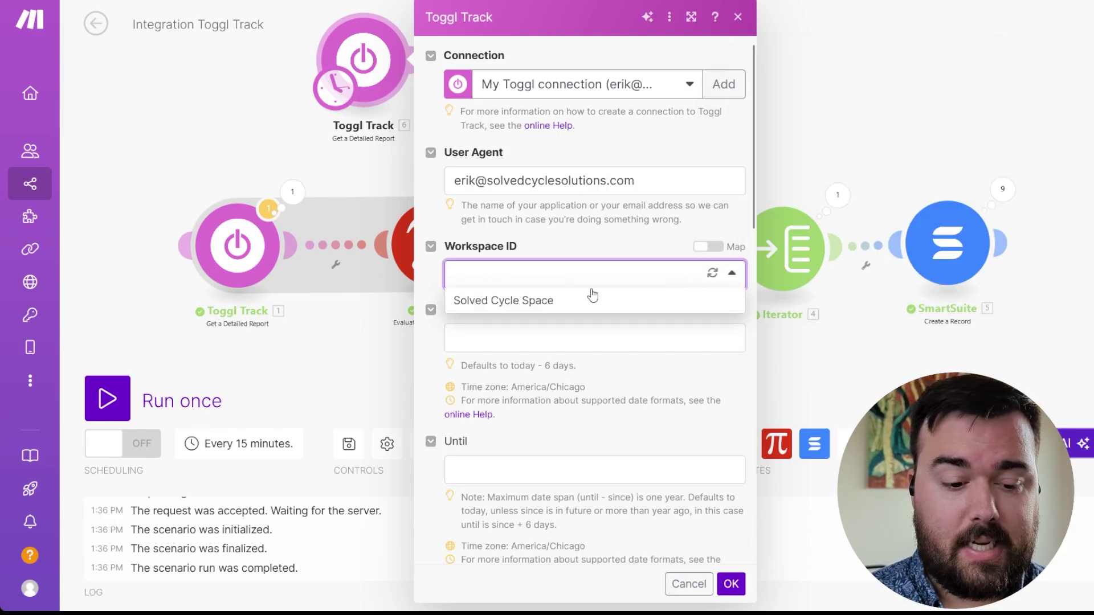
- Choose Solved Cycle Space as the Workspace ID and scroll down to the Project IDs and Tag IDs lists
{"action": "left_click", "coordinate": [564, 301]}
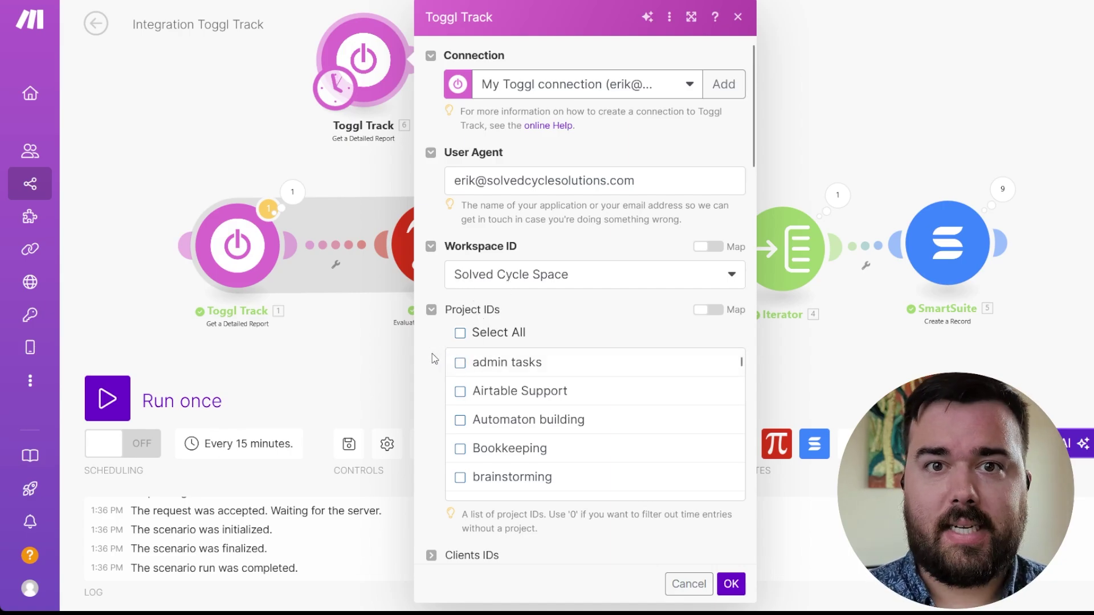
{"action": "scroll", "coordinate": [433, 358], "scroll_direction": "down", "scroll_amount": 1}
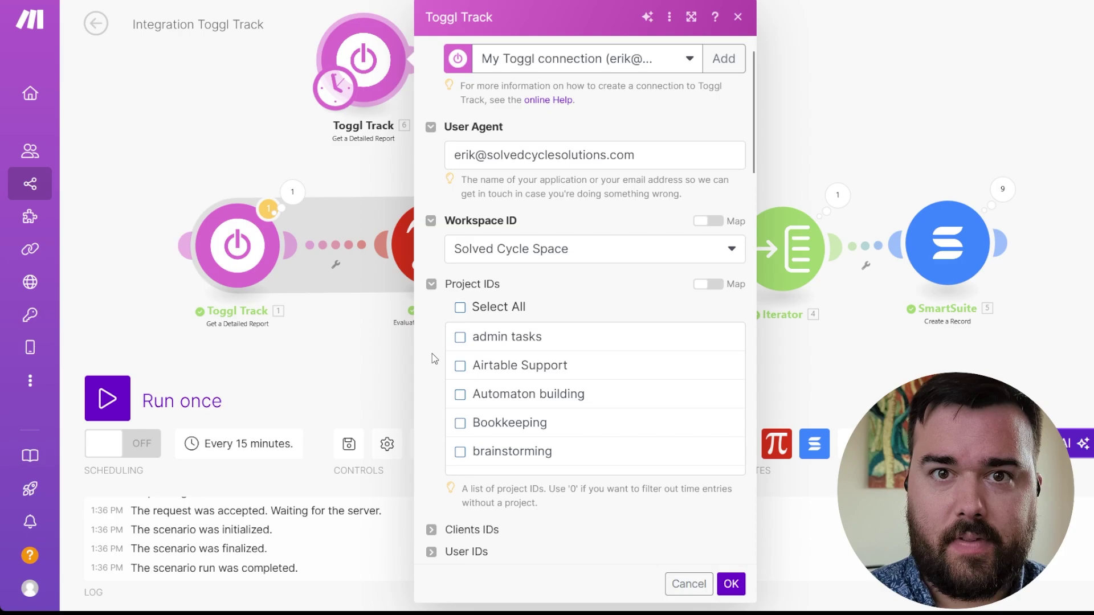
{"action": "scroll", "coordinate": [432, 355], "scroll_direction": "down", "scroll_amount": 3}
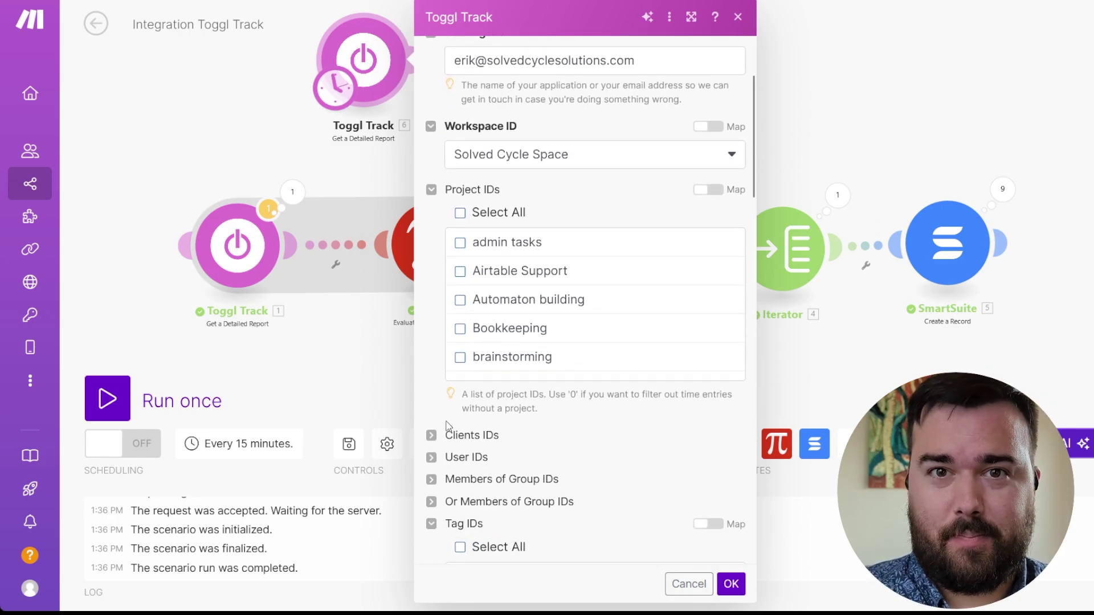
{"action": "scroll", "coordinate": [448, 427], "scroll_direction": "down", "scroll_amount": 2}
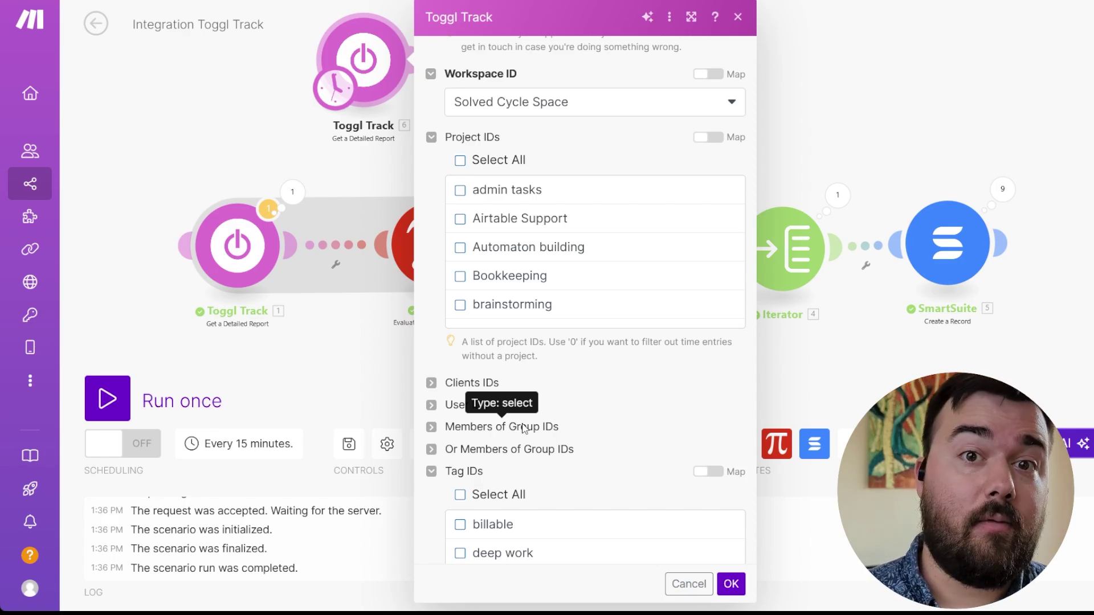
- Tick the 'example client' tag under Tag IDs and open the Since date picker
{"action": "scroll", "coordinate": [524, 429], "scroll_direction": "down", "scroll_amount": 3}
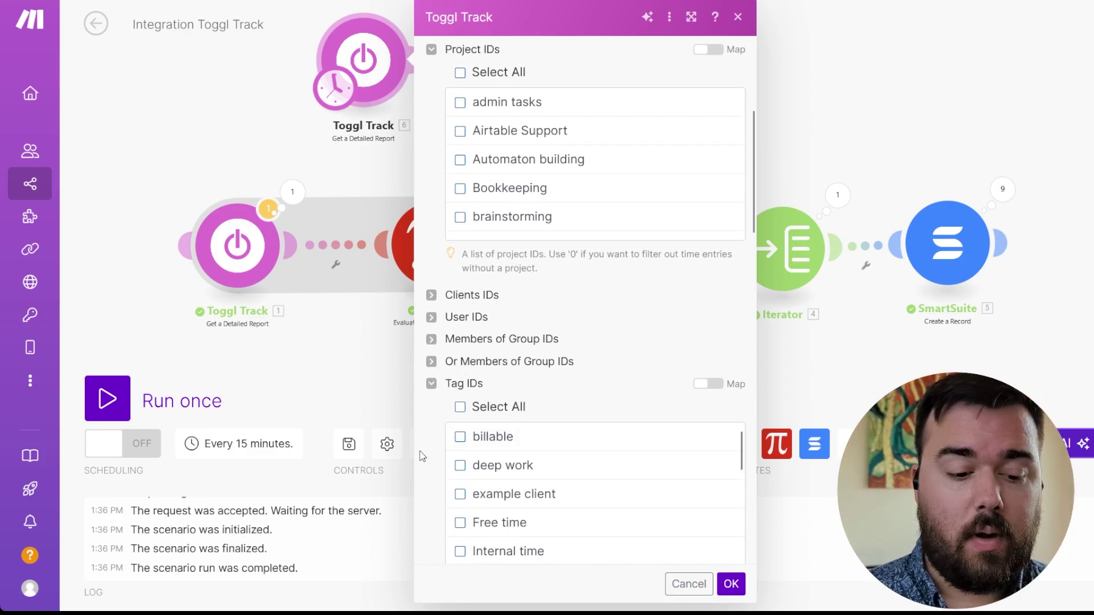
{"action": "scroll", "coordinate": [429, 460], "scroll_direction": "down", "scroll_amount": 1}
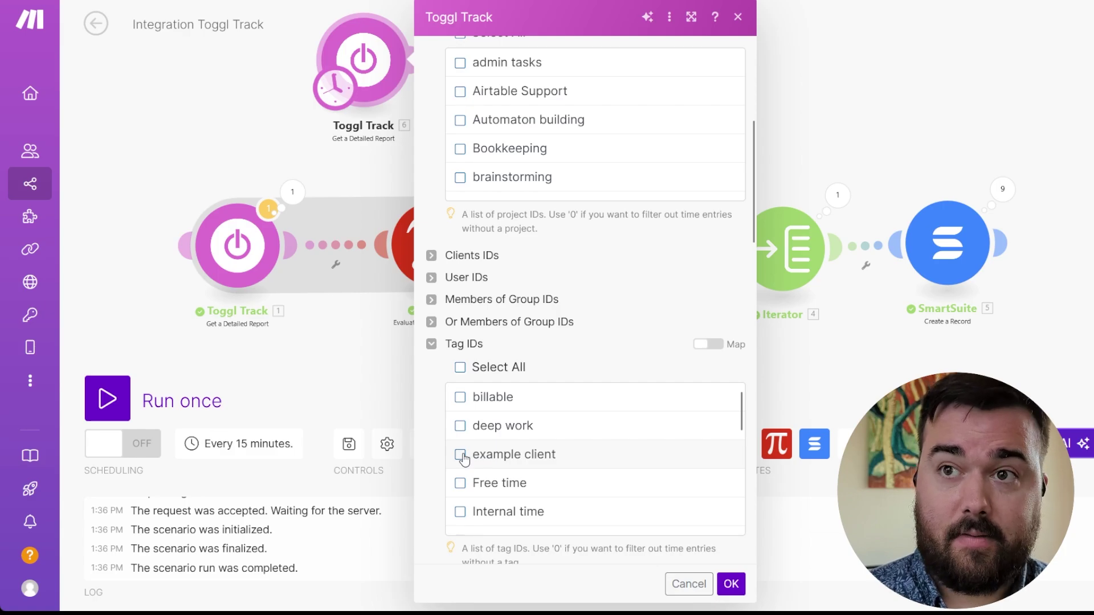
{"action": "left_click", "coordinate": [461, 454]}
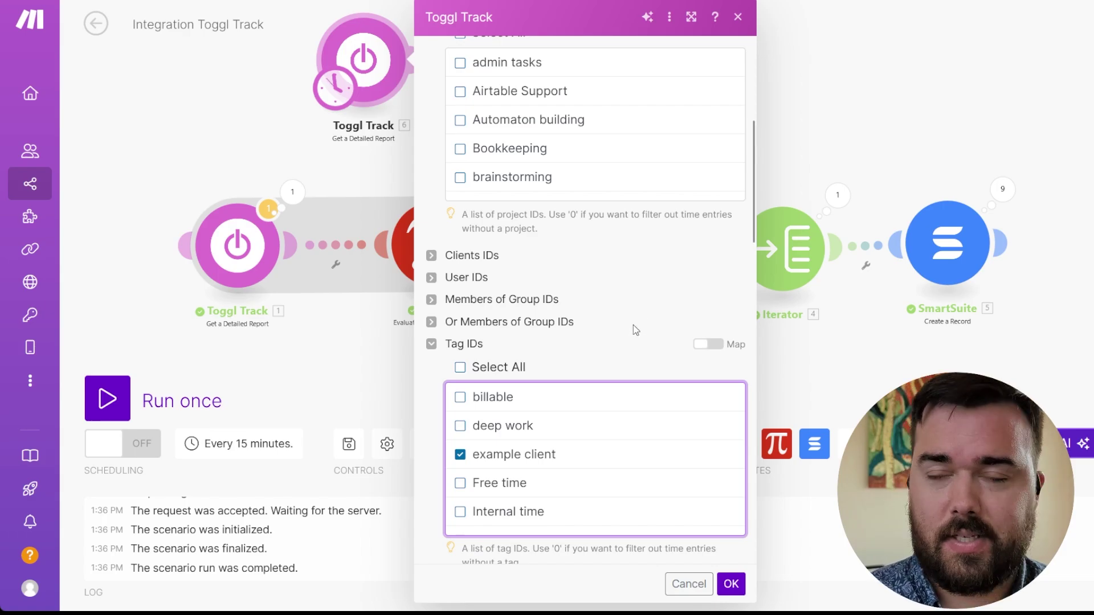
{"action": "scroll", "coordinate": [637, 330], "scroll_direction": "down", "scroll_amount": 1}
{"action": "scroll", "coordinate": [636, 331], "scroll_direction": "down", "scroll_amount": 7}
{"action": "left_click", "coordinate": [604, 289]}
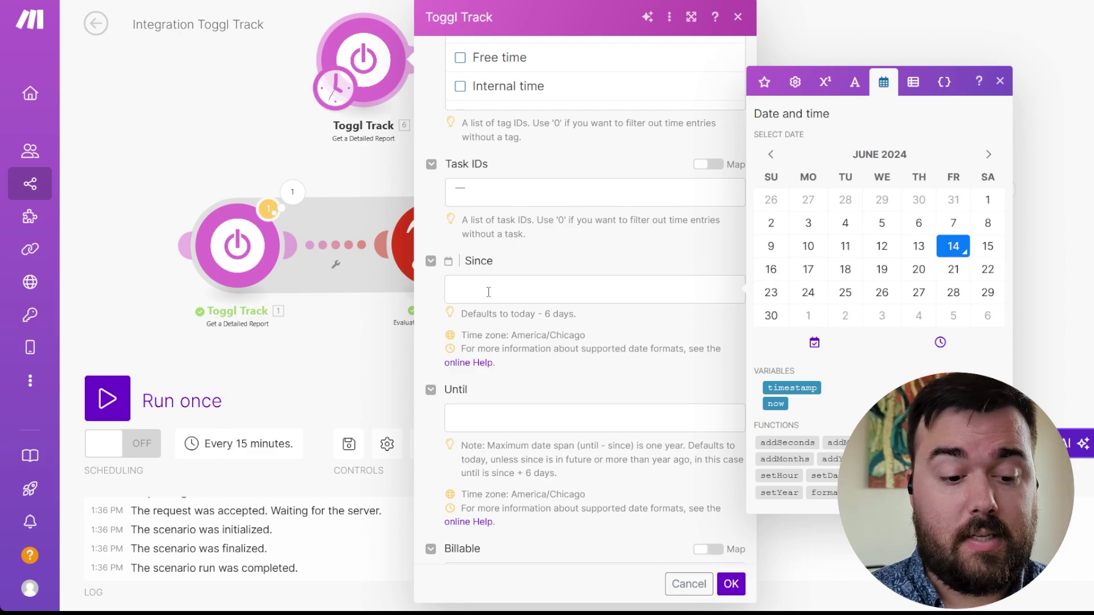
- Set the report's Until date to the now variable
{"action": "left_click", "coordinate": [481, 417]}
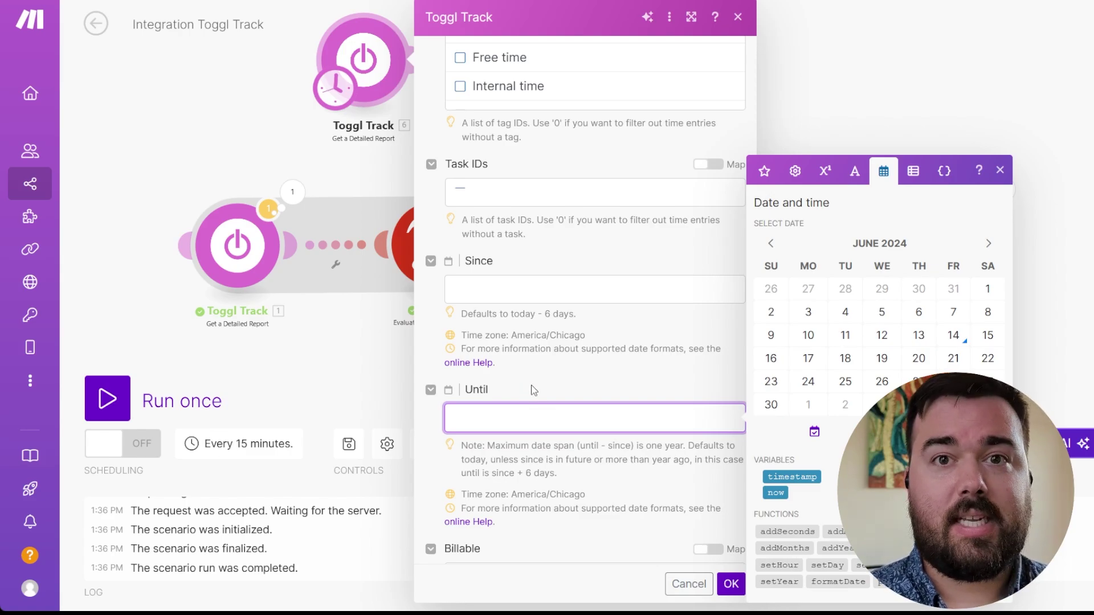
{"action": "scroll", "coordinate": [530, 385], "scroll_direction": "down", "scroll_amount": 1}
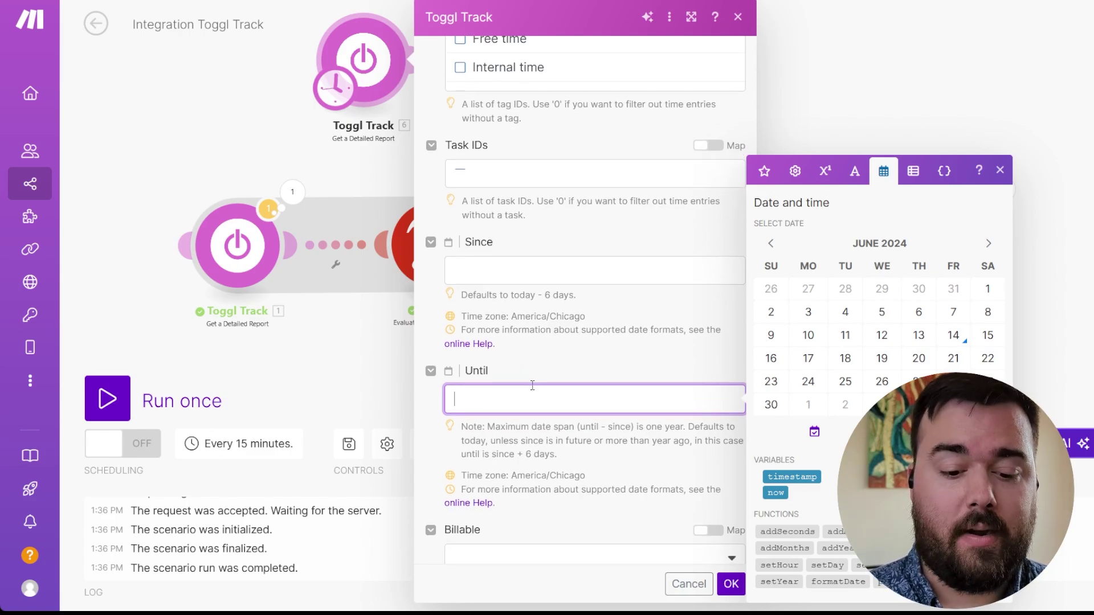
{"action": "left_click", "coordinate": [776, 492]}
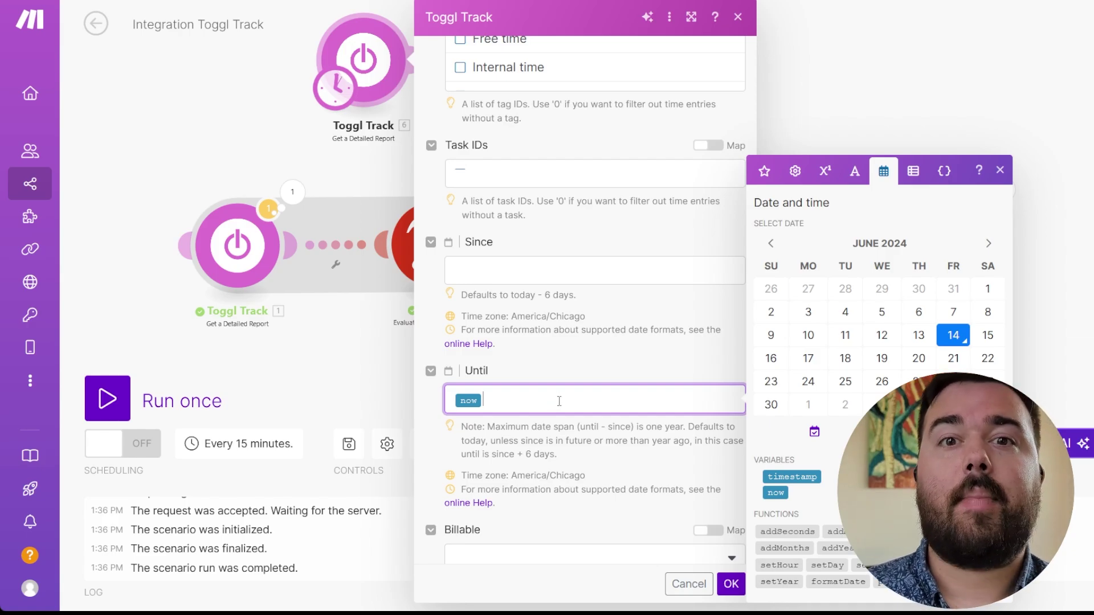
- Replace the picked 10 June Since date with the now variable
{"action": "left_click", "coordinate": [513, 272]}
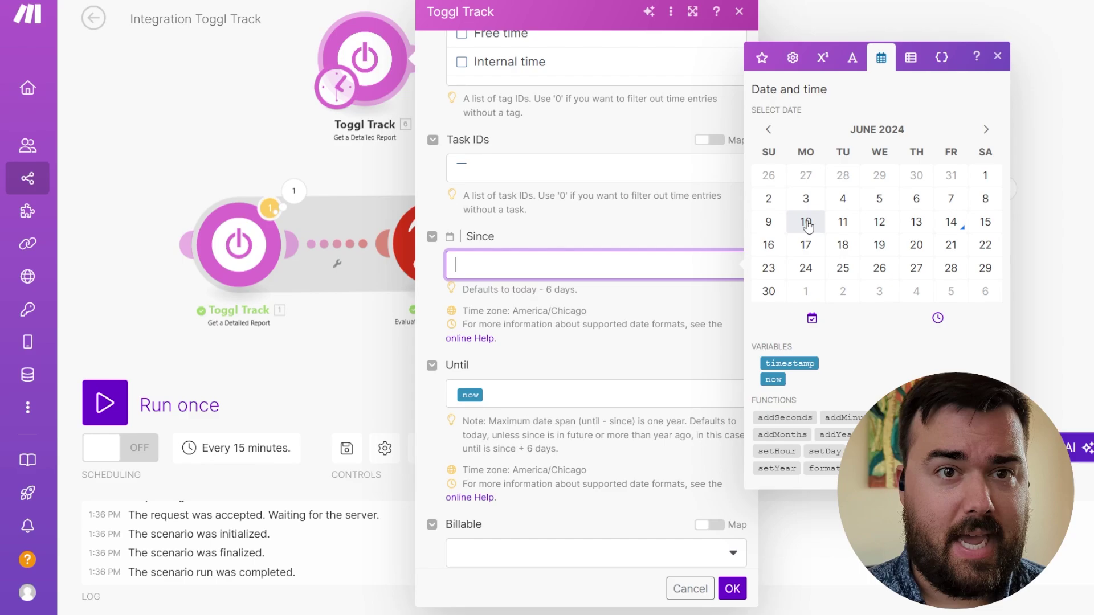
{"action": "left_click", "coordinate": [806, 223]}
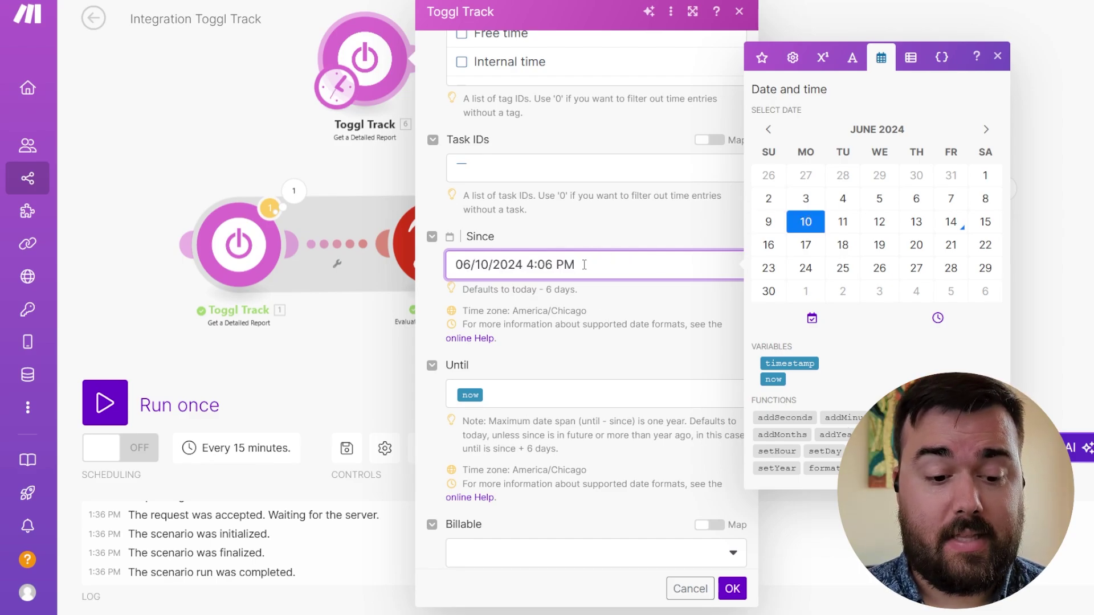
{"action": "key", "text": "BackSpace"}
{"action": "key", "text": "BackSpace"}
{"action": "key", "text": "BackSpace"}
{"action": "key", "text": "BackSpace"}
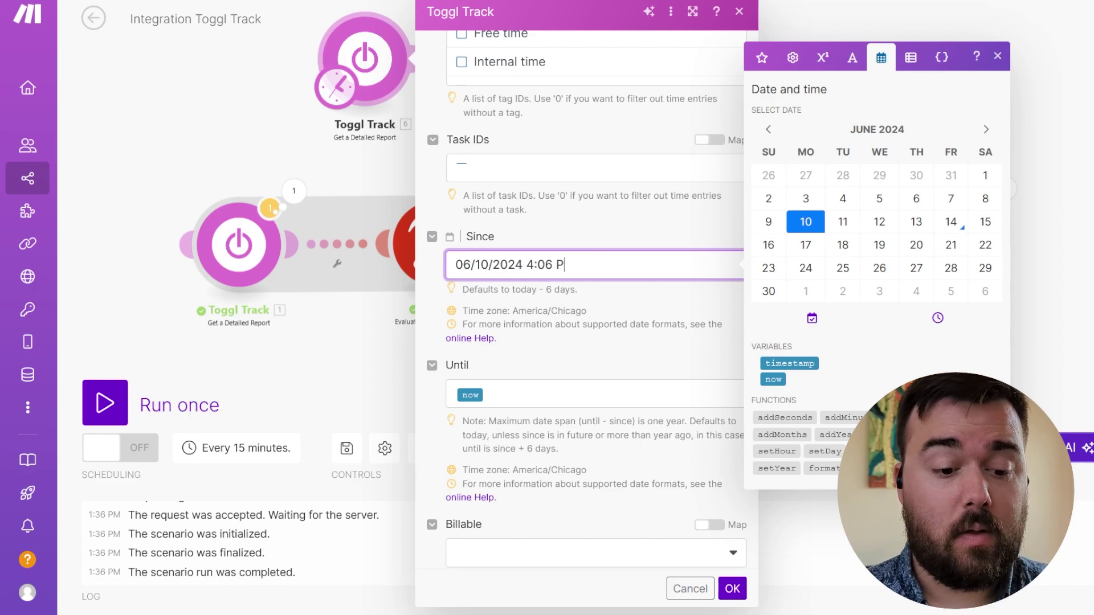
{"action": "key", "text": "BackSpace"}
{"action": "key", "text": "BackSpace"}
{"action": "key", "text": "BackSpace"}
{"action": "key", "text": "BackSpace"}
{"action": "key", "text": "ctrl+a"}
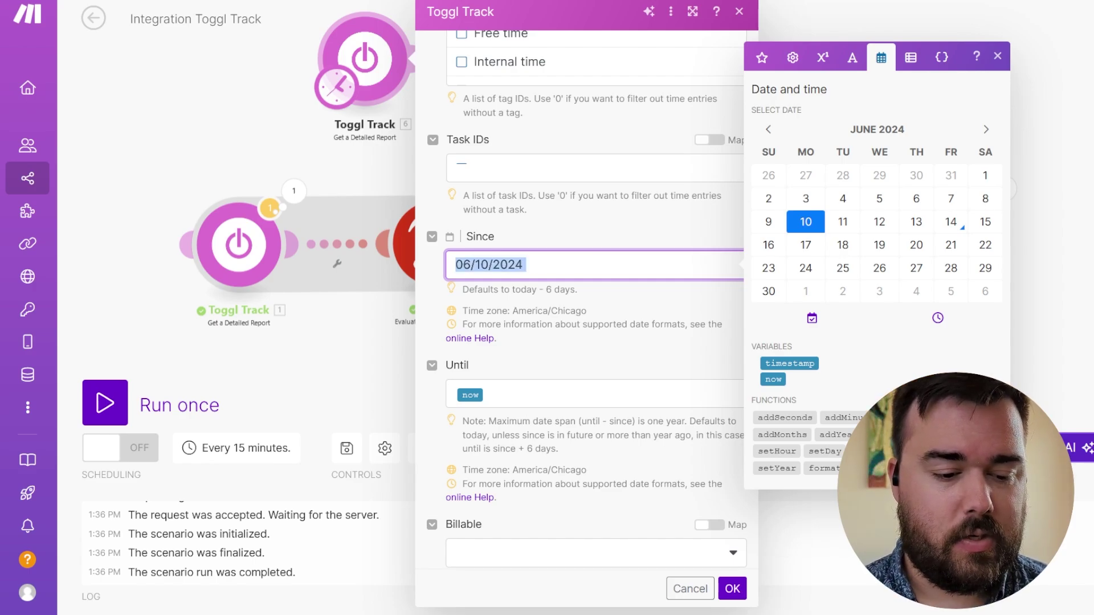
{"action": "key", "text": "BackSpace"}
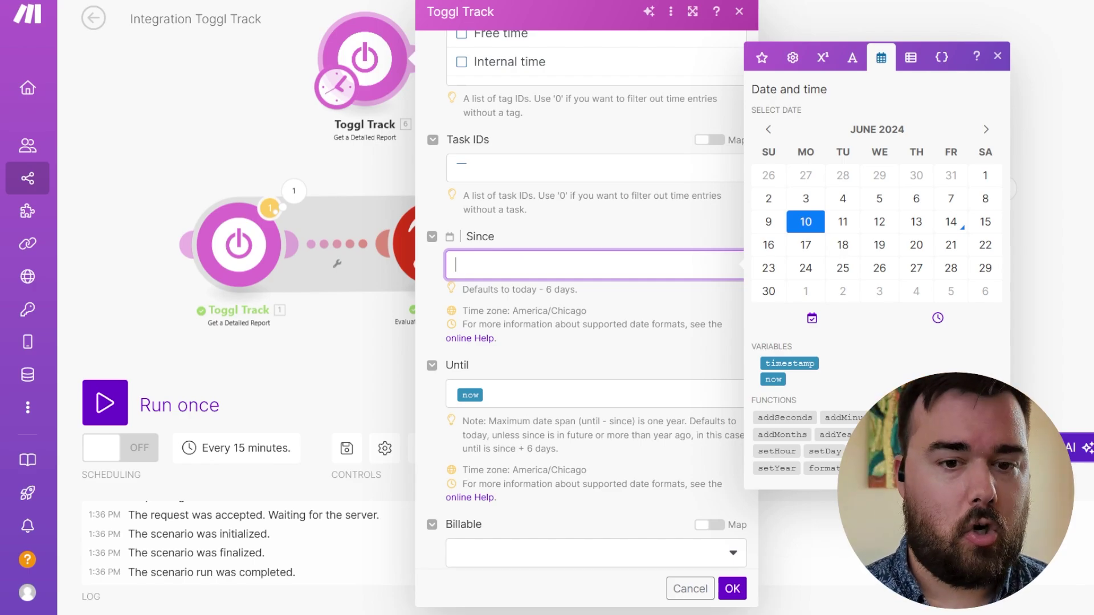
{"action": "left_click", "coordinate": [773, 379]}
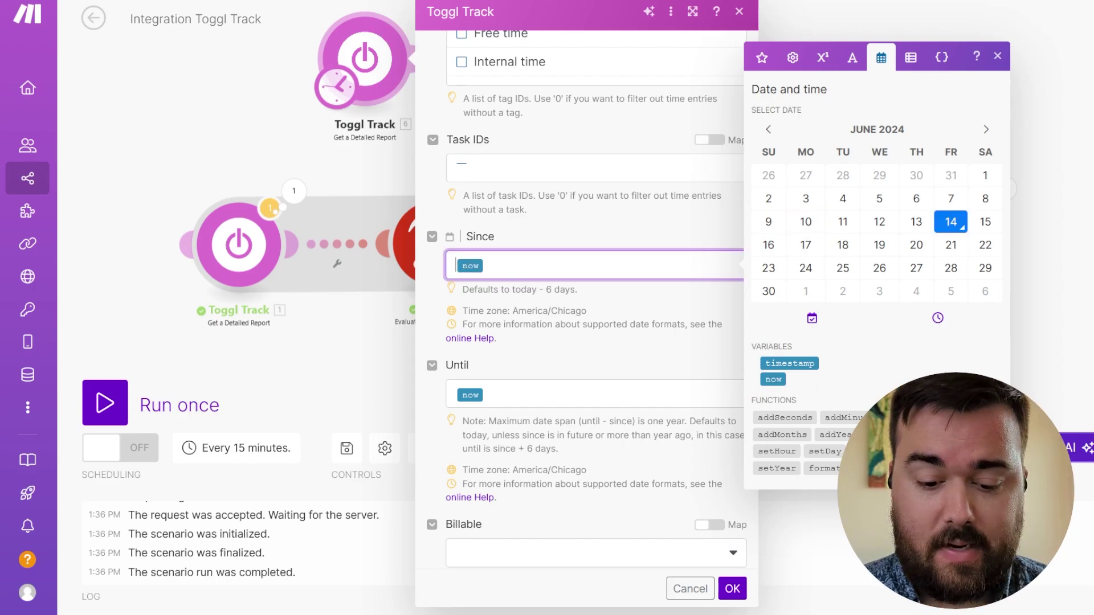
- Change the Since date to addDays(now; -5) and confirm with OK
{"action": "left_click", "coordinate": [968, 418]}
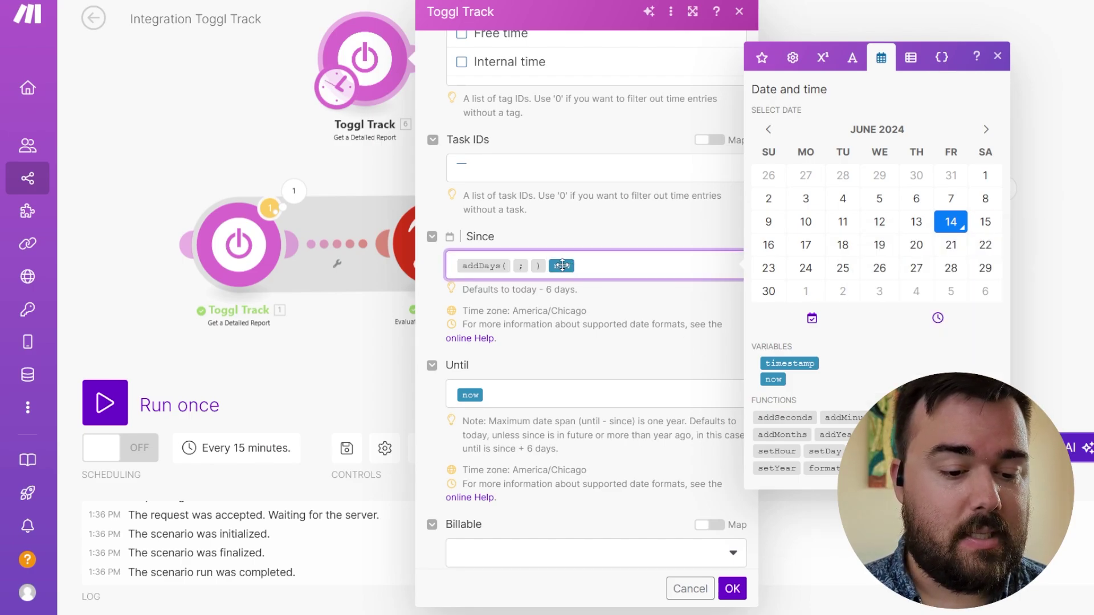
{"action": "left_click_drag", "start_coordinate": [518, 266], "coordinate": [514, 267]}
{"action": "left_click", "coordinate": [565, 268]}
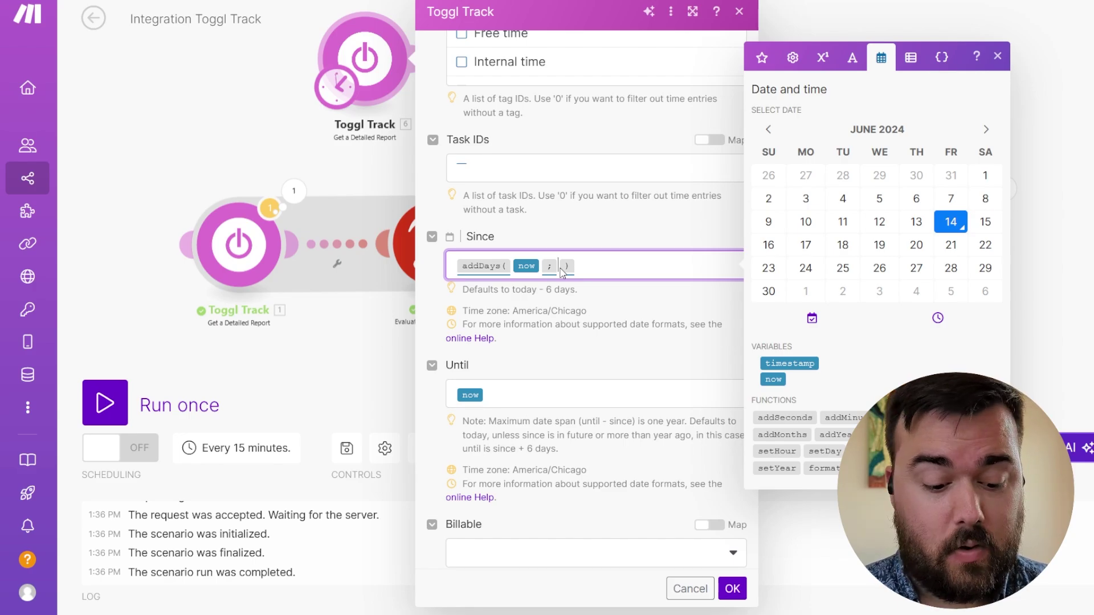
{"action": "type", "text": "-5"}
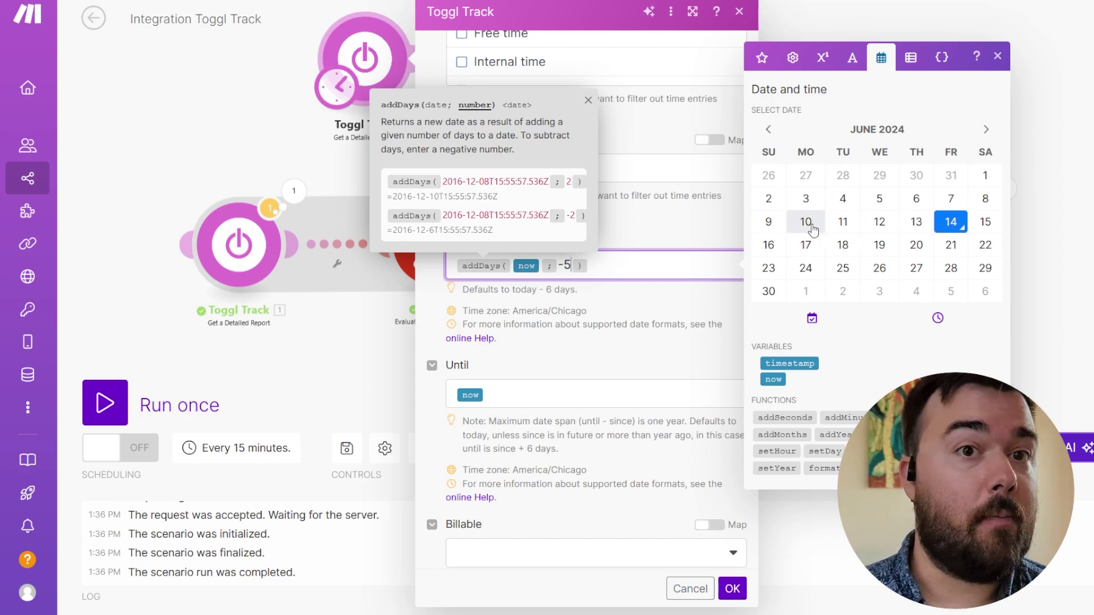
{"action": "left_click", "coordinate": [617, 265]}
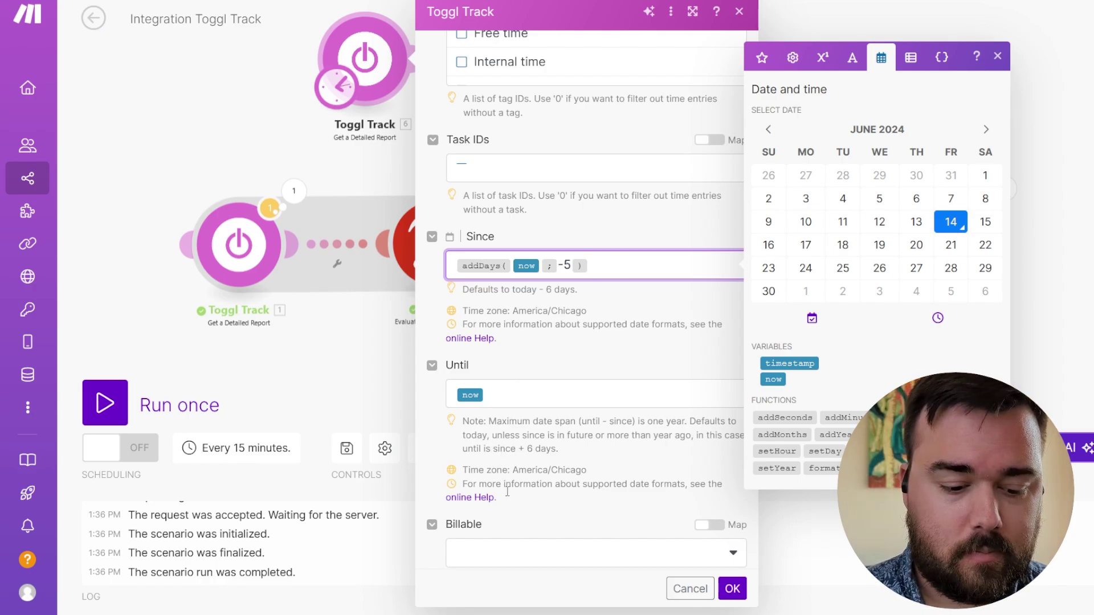
{"action": "scroll", "coordinate": [530, 515], "scroll_direction": "down", "scroll_amount": 2}
{"action": "scroll", "coordinate": [530, 515], "scroll_direction": "down", "scroll_amount": 1}
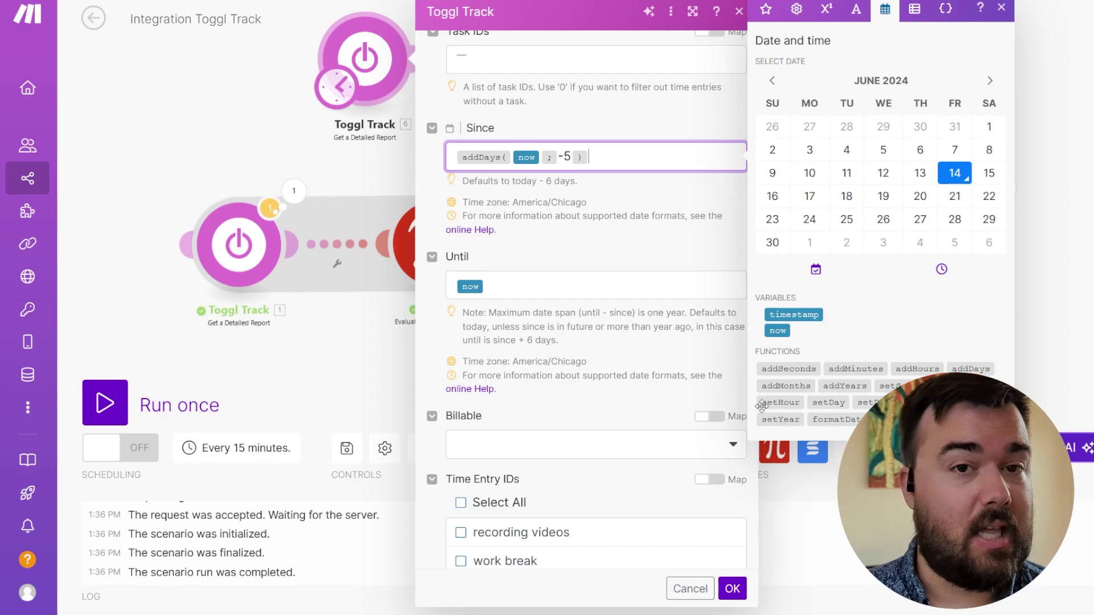
{"action": "mouse_move", "coordinate": [762, 406]}
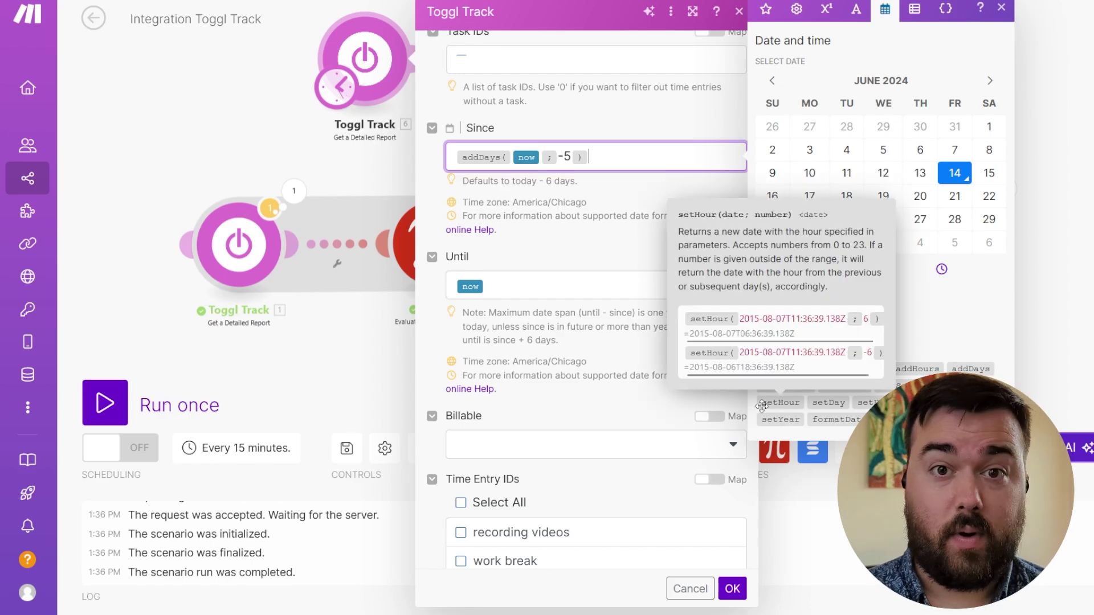
{"action": "left_click", "coordinate": [591, 248]}
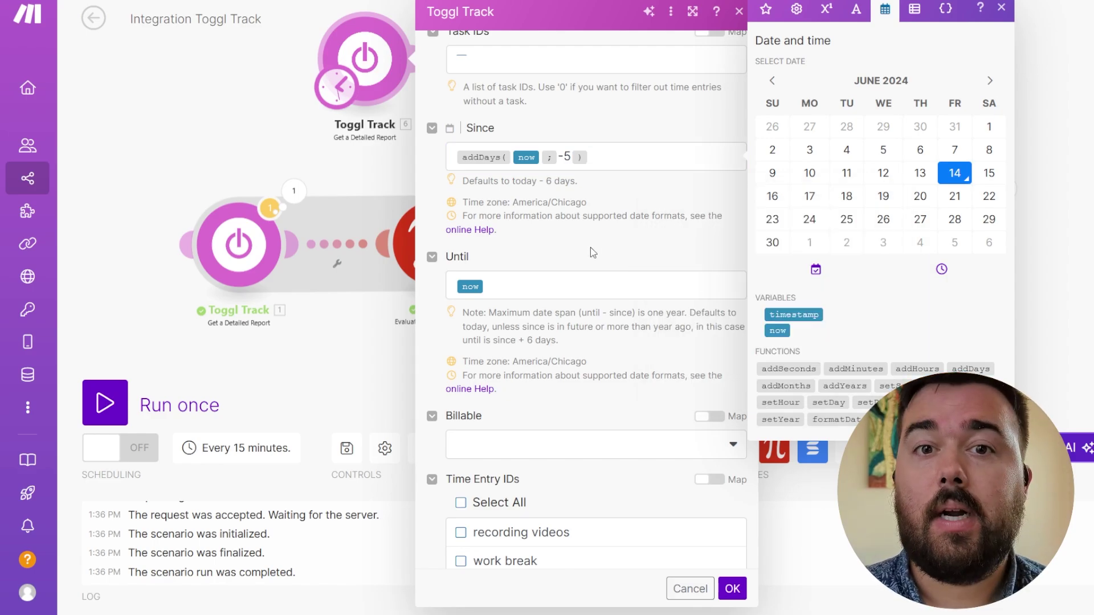
- Save the Toggl Track module and schedule runs on Days of the week: Friday at 16:08
{"action": "left_click", "coordinate": [729, 592]}
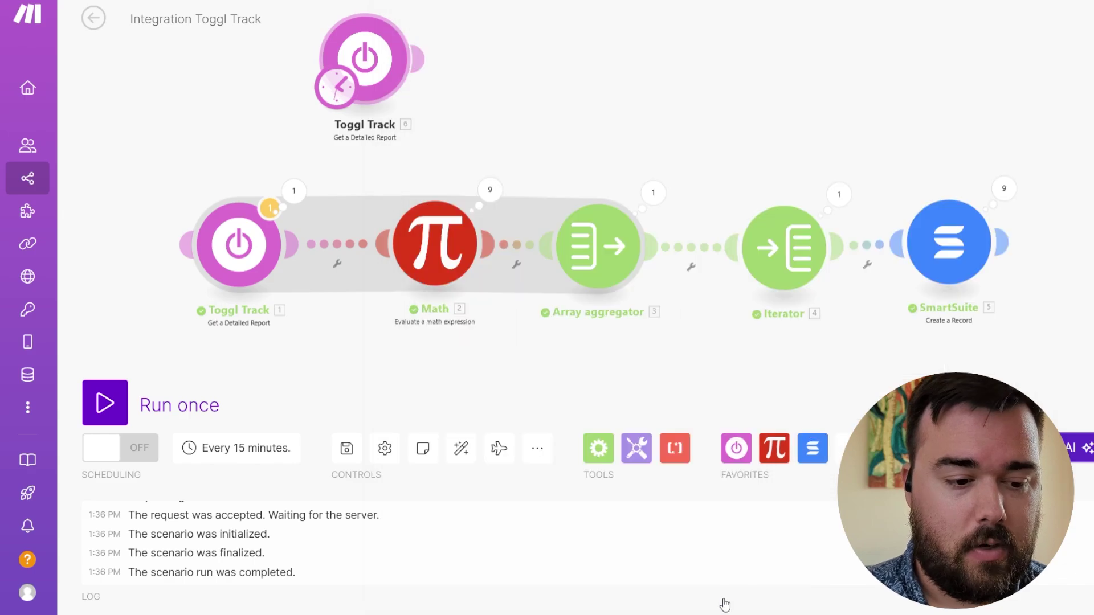
{"action": "left_click", "coordinate": [335, 100]}
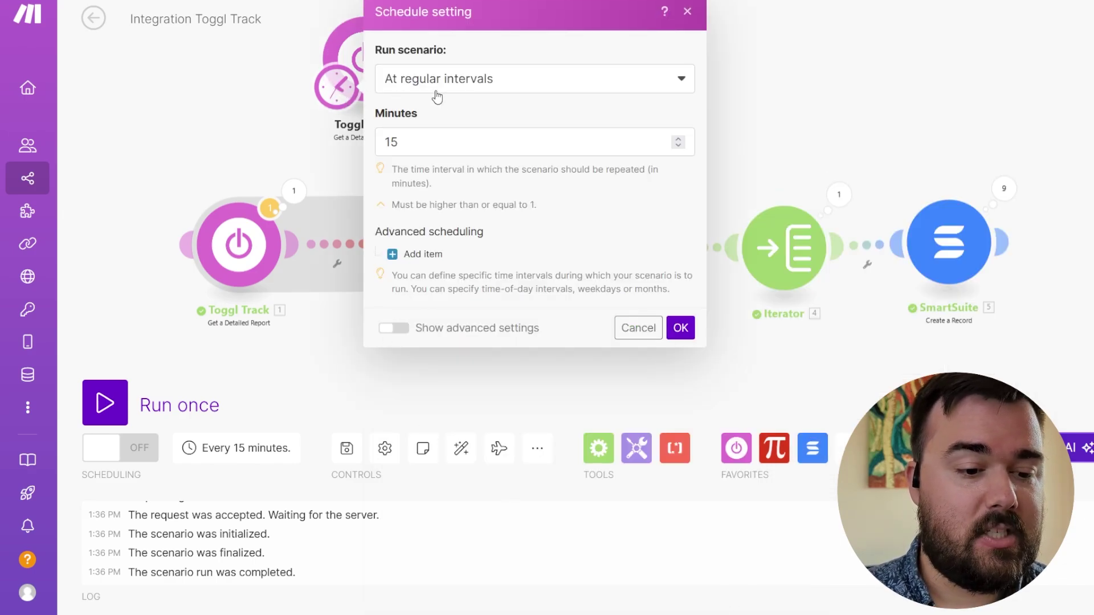
{"action": "left_click", "coordinate": [512, 90]}
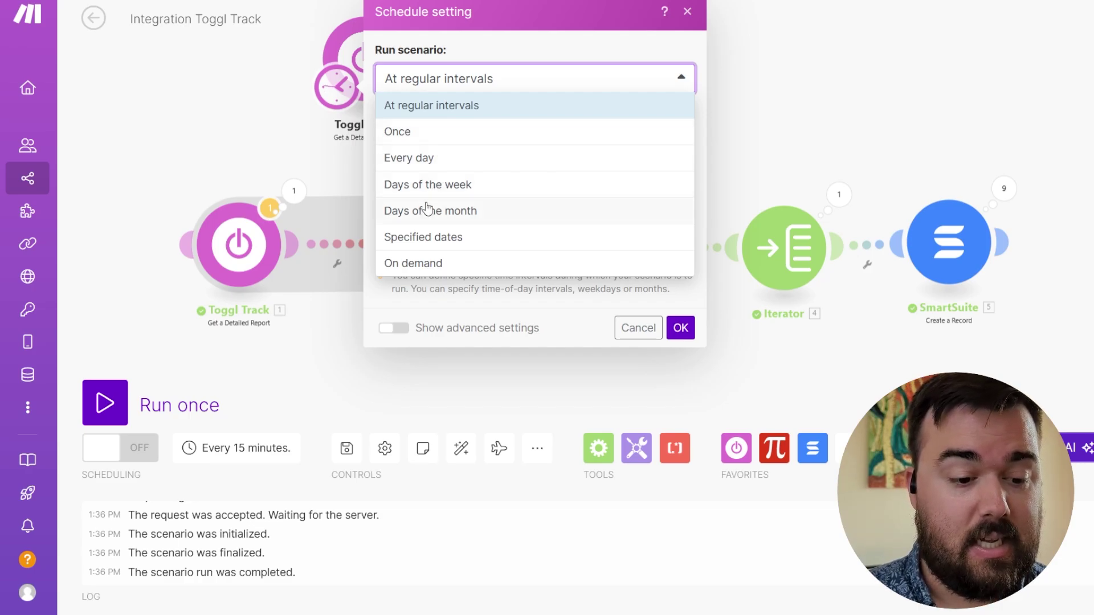
{"action": "left_click", "coordinate": [427, 184]}
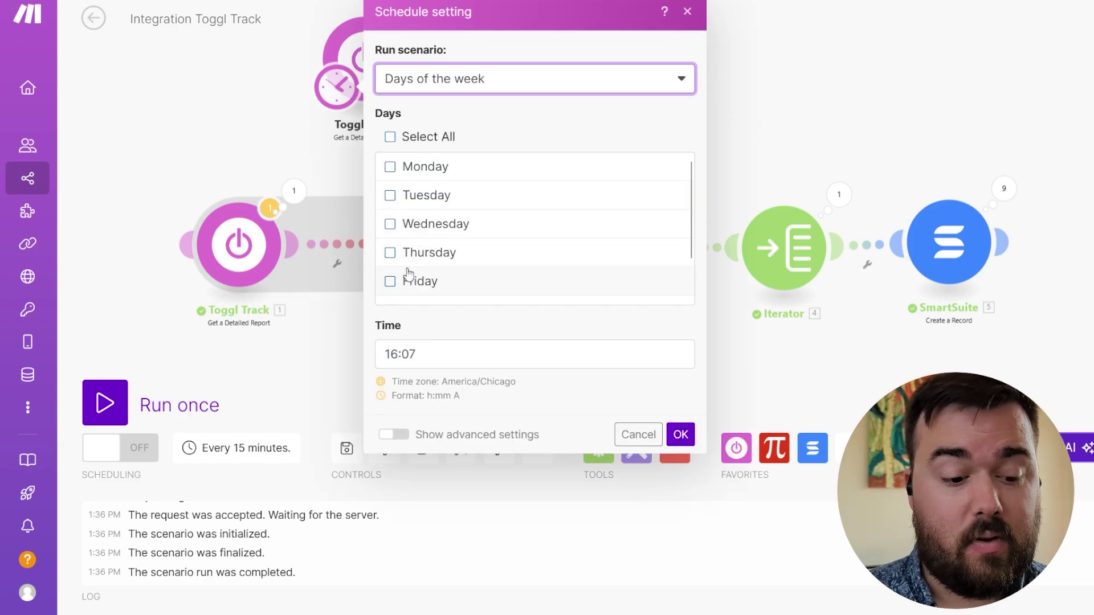
{"action": "left_click", "coordinate": [391, 282]}
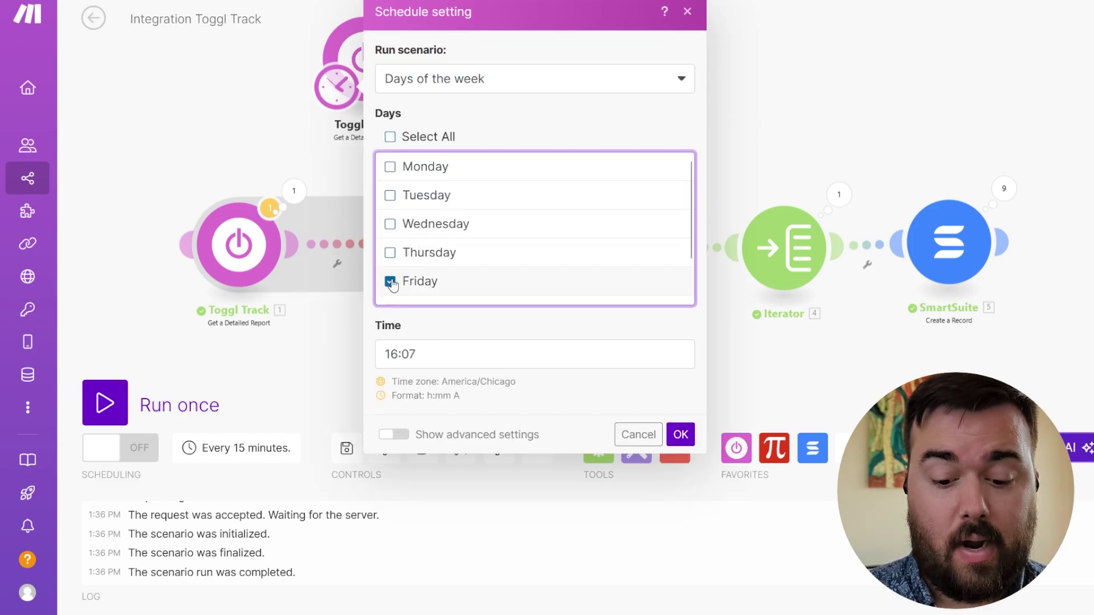
{"action": "left_click", "coordinate": [394, 353]}
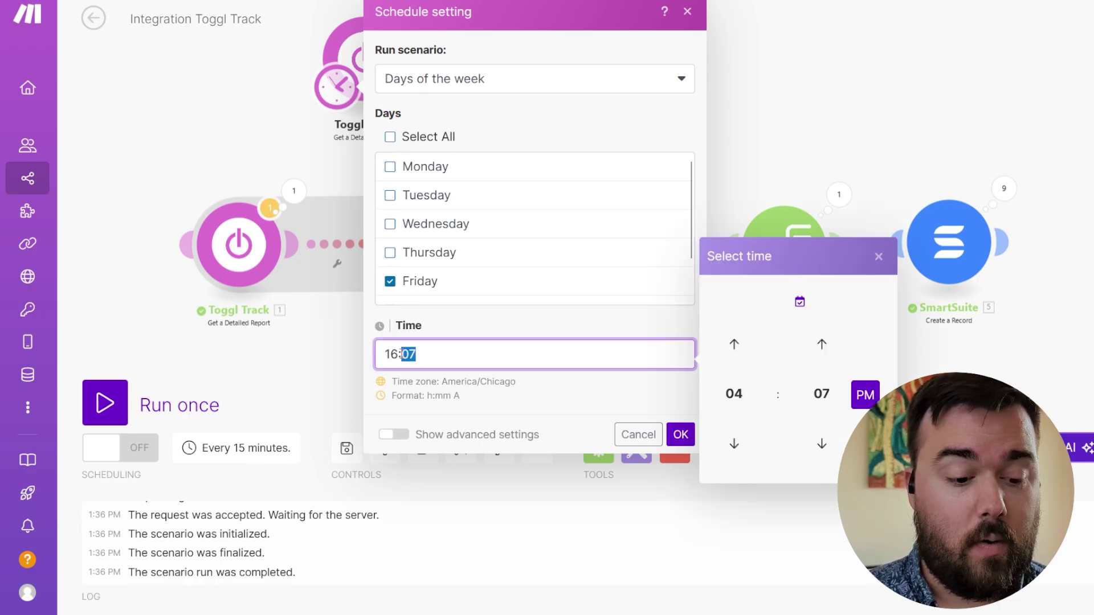
{"action": "type", "text": "08"}
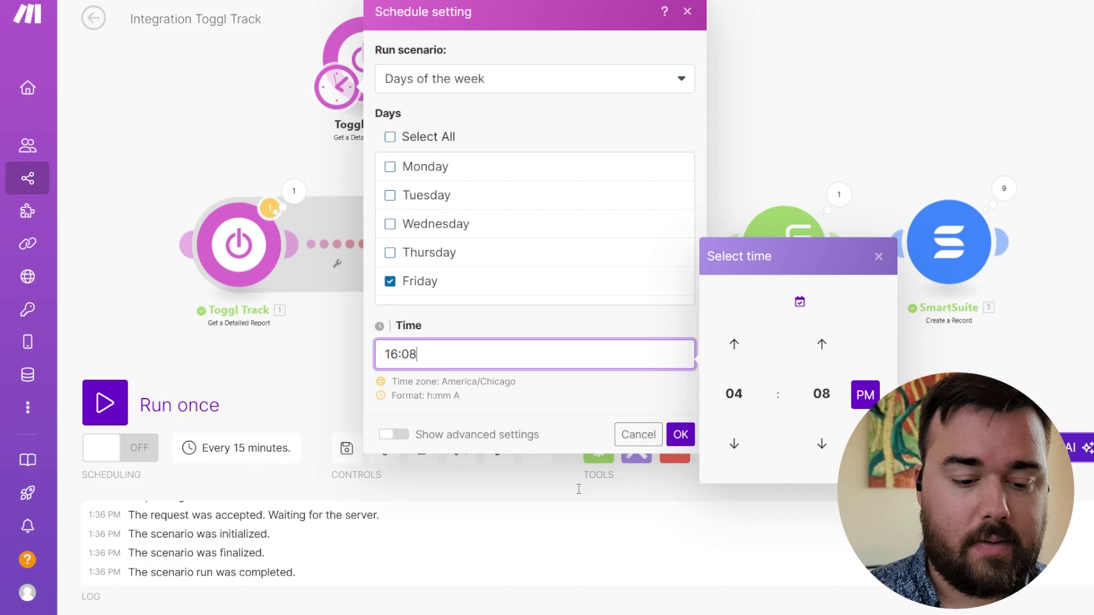
{"action": "left_click", "coordinate": [680, 436]}
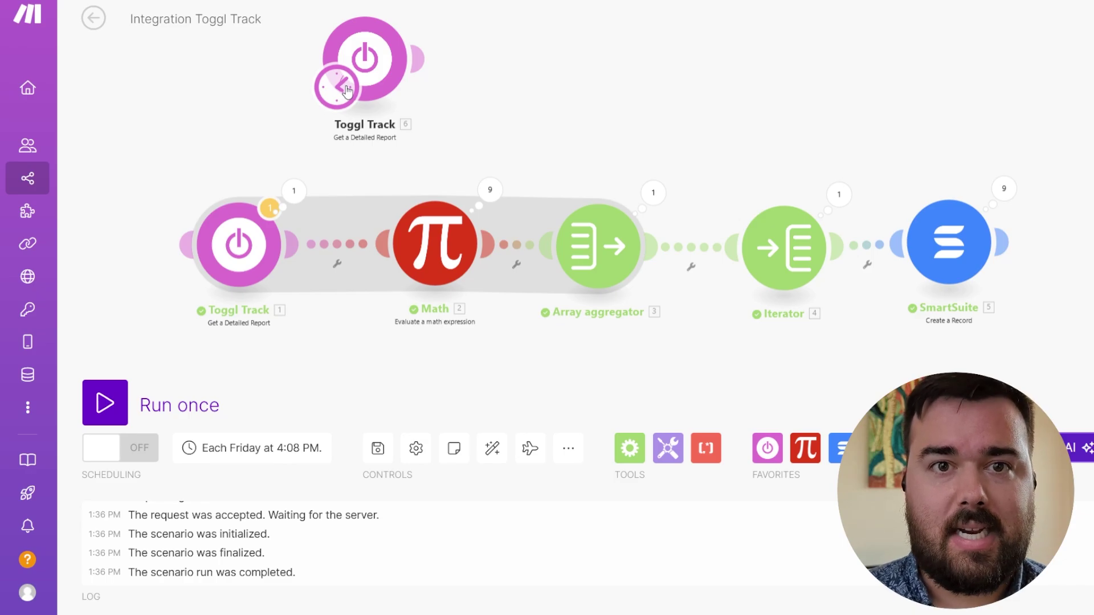
- Move the schedule clock onto Toggl Track [1] and delete the extra unconnected Toggl Track module
{"action": "left_click_drag", "start_coordinate": [344, 91], "coordinate": [218, 286]}
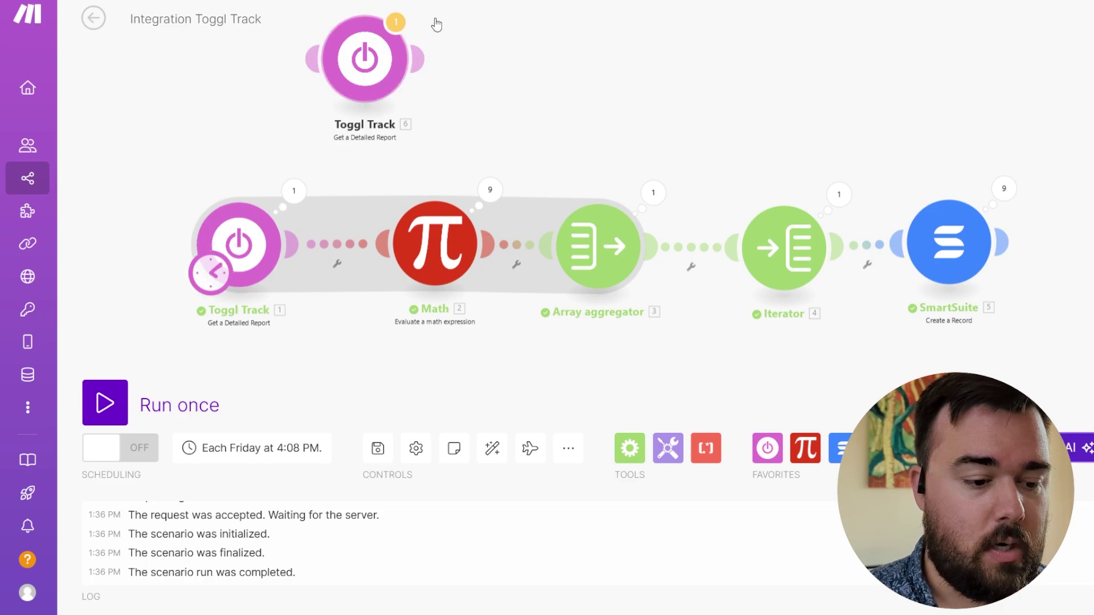
{"action": "right_click", "coordinate": [371, 72]}
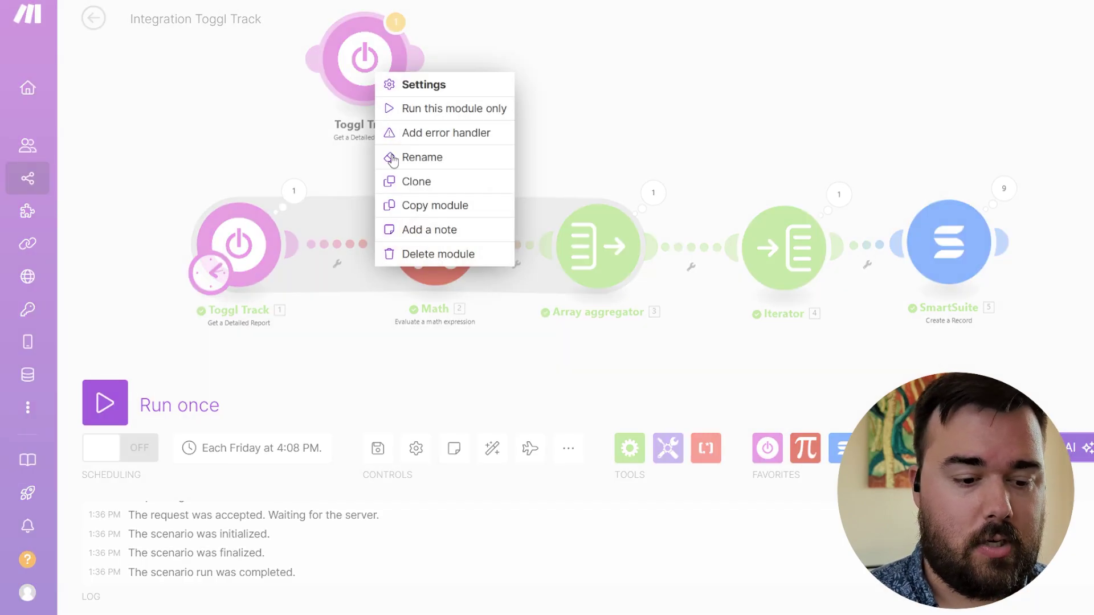
{"action": "left_click", "coordinate": [421, 254]}
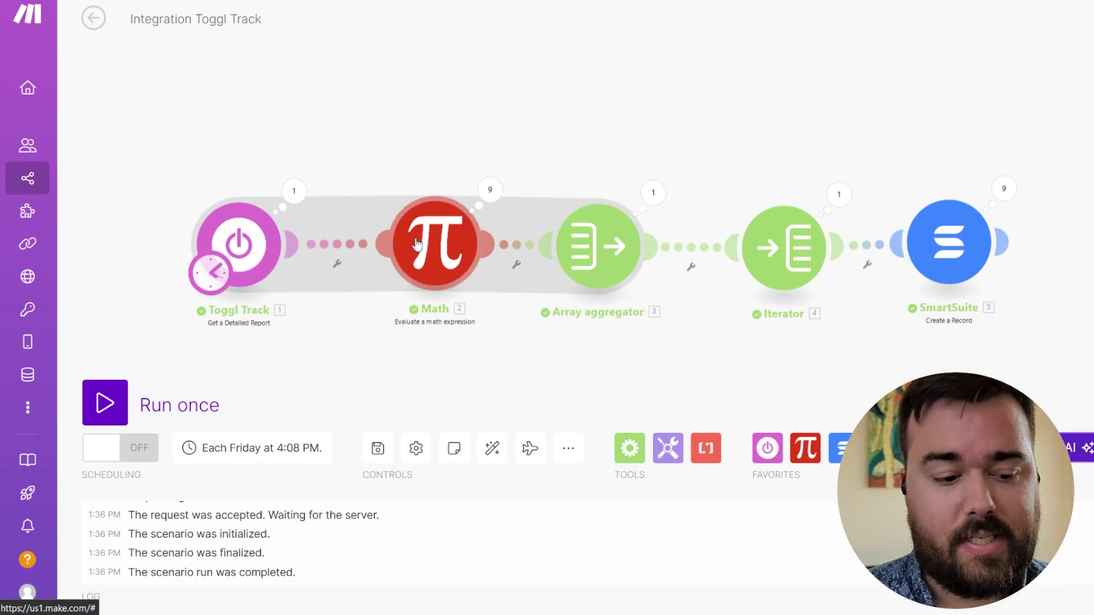
{"action": "left_click", "coordinate": [294, 191]}
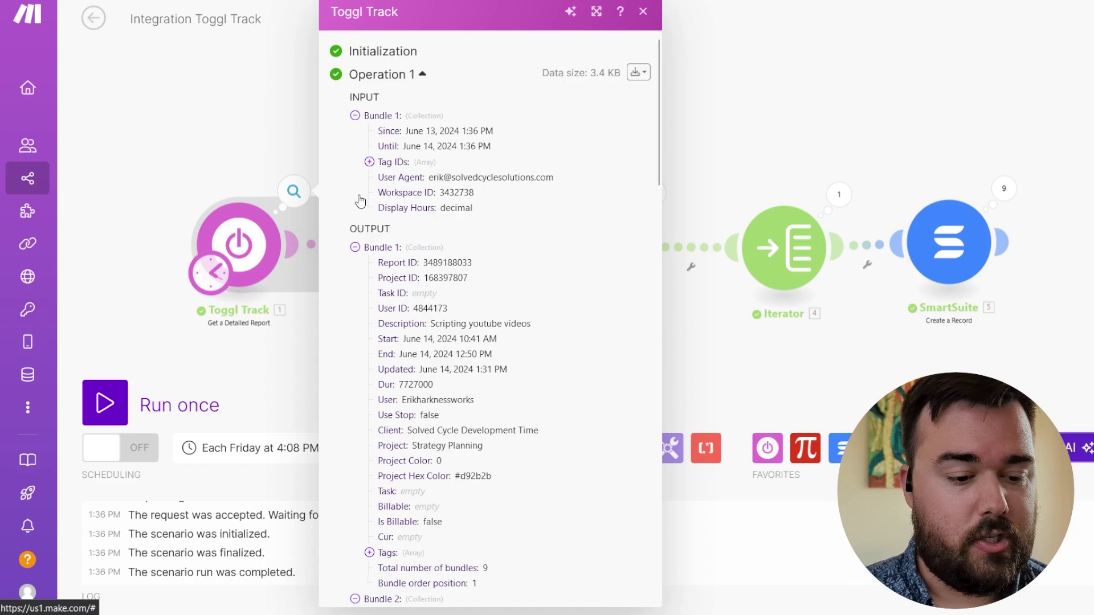
{"action": "scroll", "coordinate": [506, 266], "scroll_direction": "down", "scroll_amount": 4}
{"action": "scroll", "coordinate": [508, 268], "scroll_direction": "down", "scroll_amount": 2}
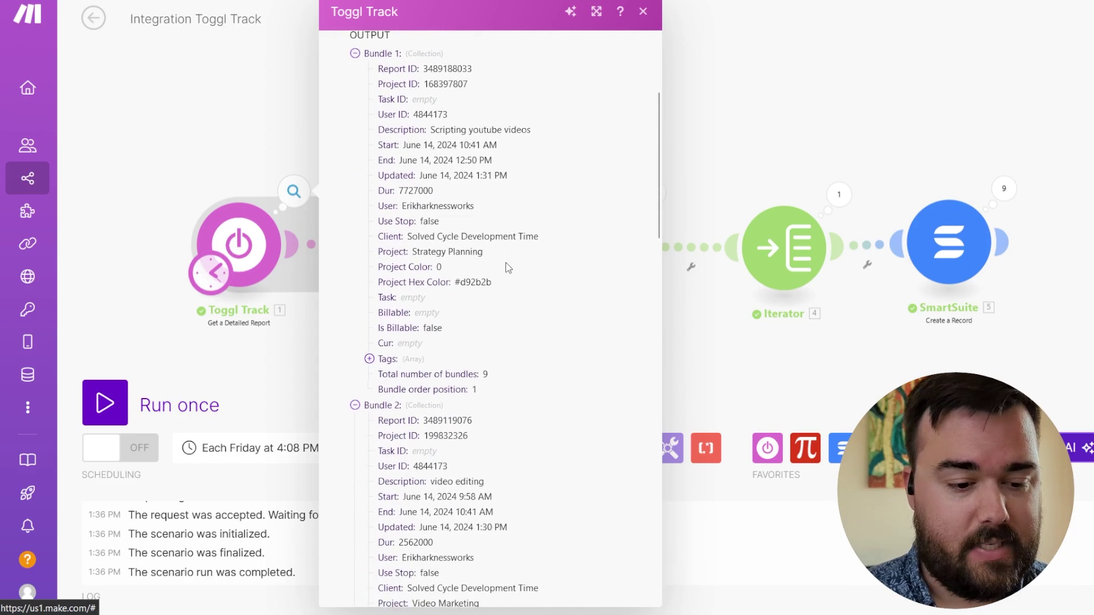
{"action": "scroll", "coordinate": [508, 268], "scroll_direction": "up", "scroll_amount": 1}
{"action": "scroll", "coordinate": [508, 268], "scroll_direction": "up", "scroll_amount": 1}
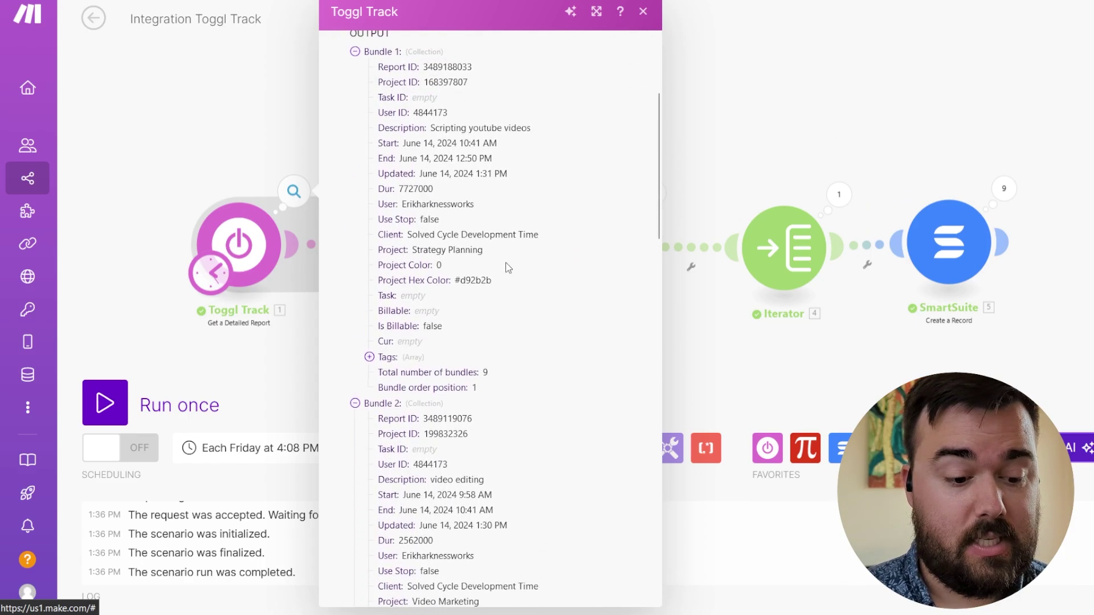
{"action": "scroll", "coordinate": [508, 268], "scroll_direction": "down", "scroll_amount": 3}
{"action": "scroll", "coordinate": [508, 268], "scroll_direction": "down", "scroll_amount": 4}
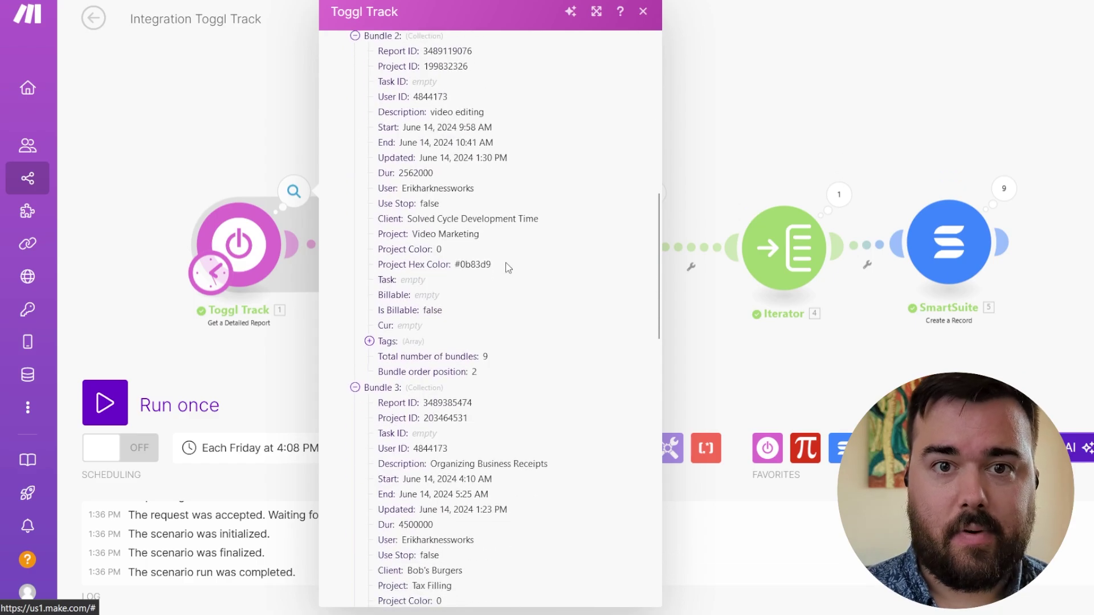
{"action": "scroll", "coordinate": [508, 268], "scroll_direction": "down", "scroll_amount": 7}
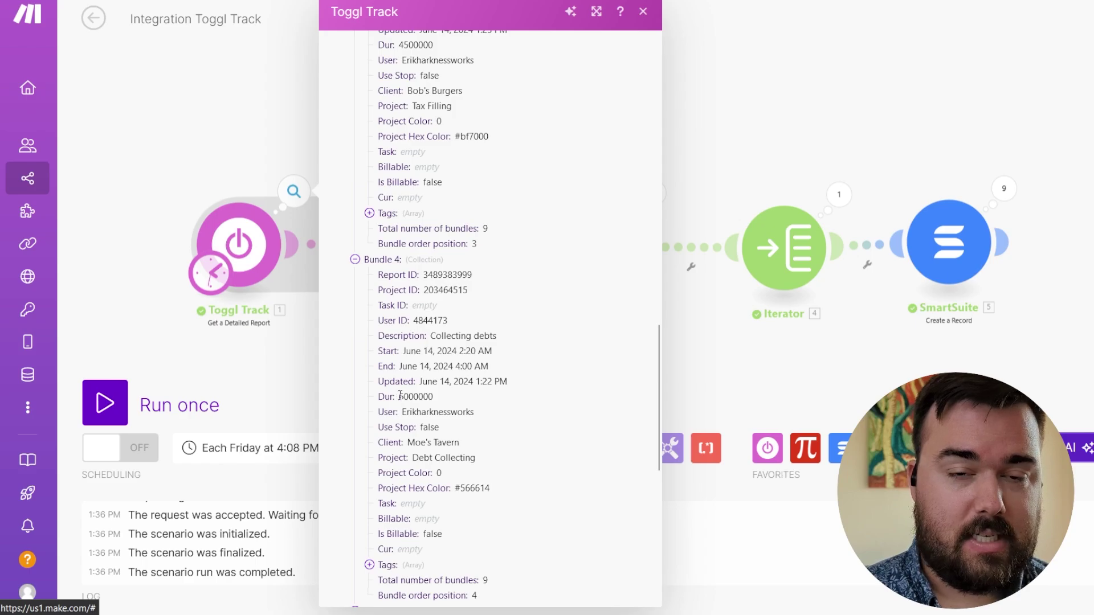
{"action": "left_click_drag", "start_coordinate": [400, 396], "coordinate": [450, 395]}
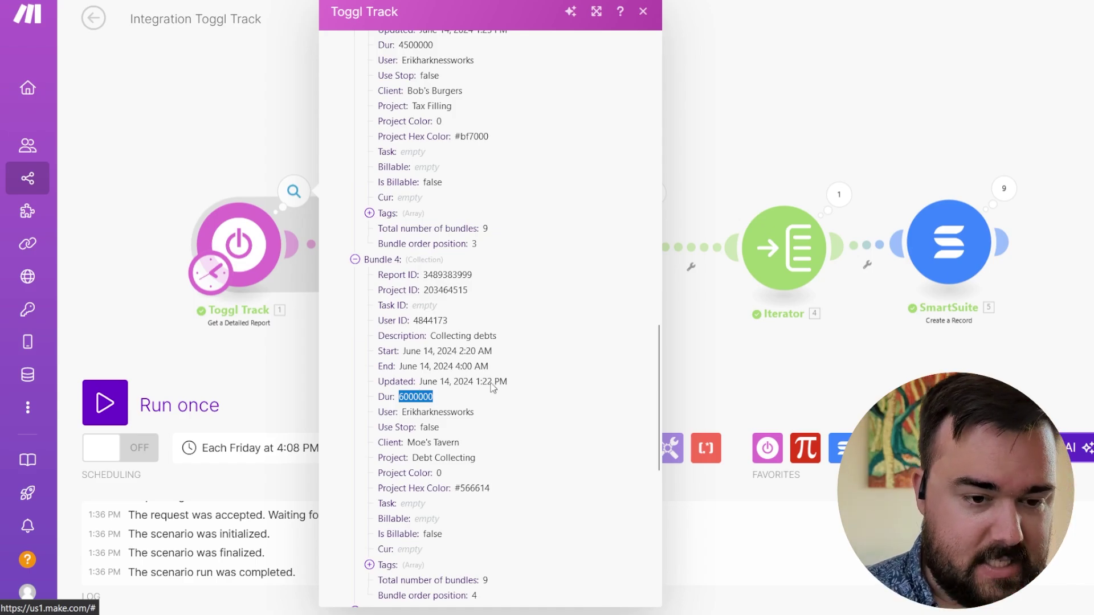
{"action": "left_click", "coordinate": [742, 144]}
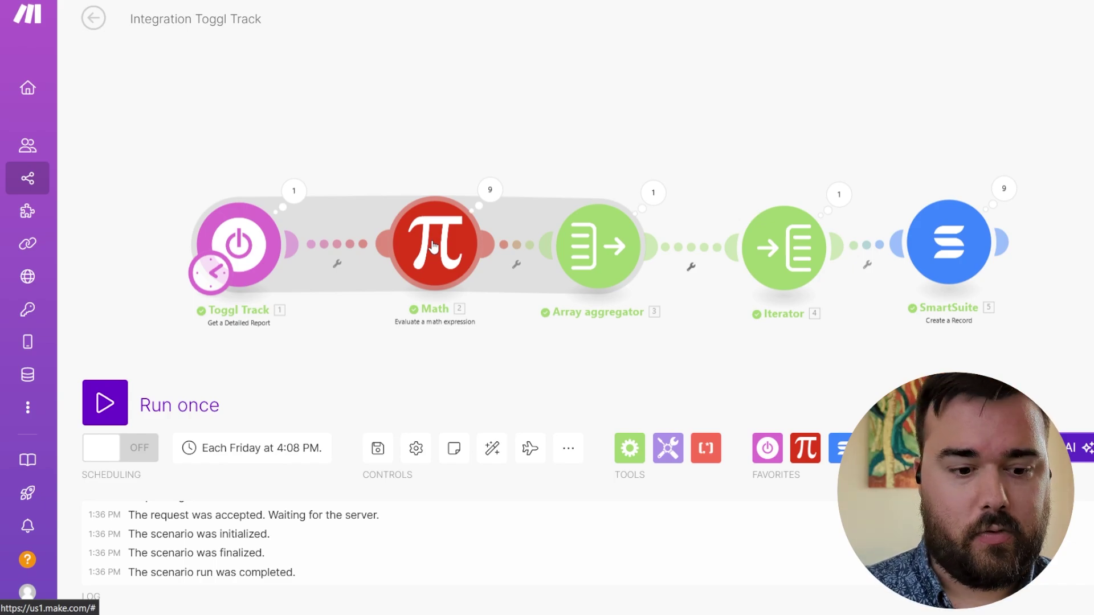
- Open the Math module to view its expression, 1. Dur * 2.7778e-7, which converts duration to hours
{"action": "left_click", "coordinate": [433, 246]}
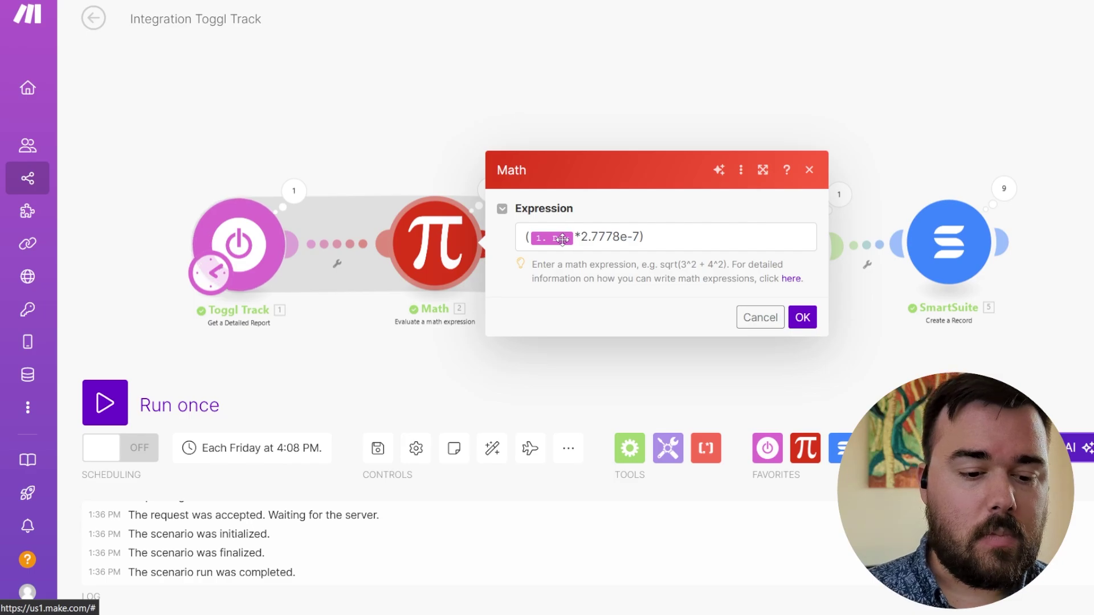
{"action": "left_click", "coordinate": [562, 239]}
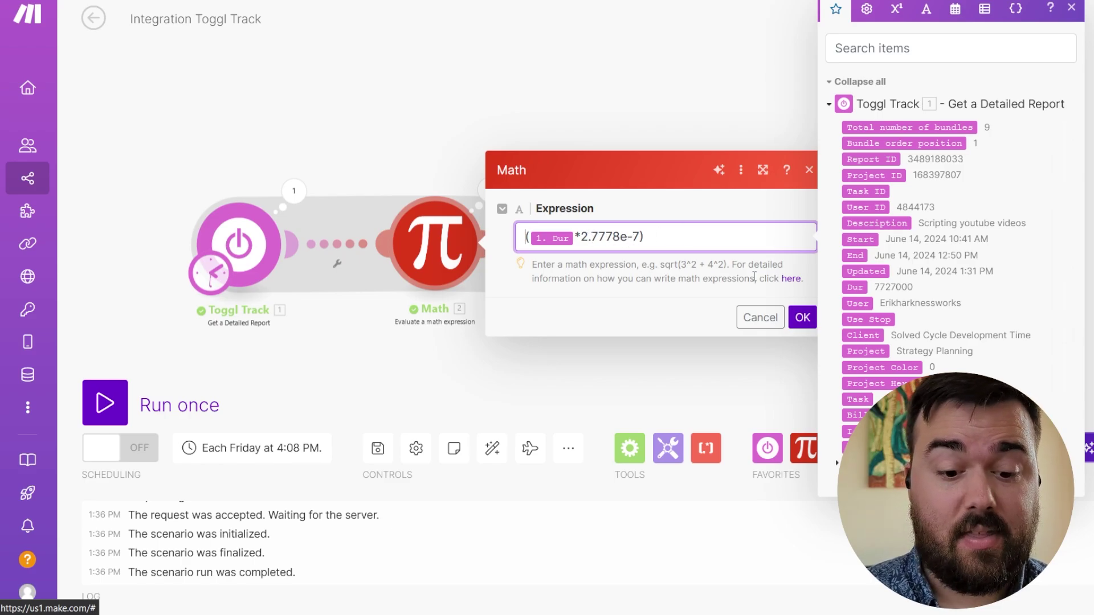
- Confirm the Math expression, then check that the Array aggregator collects Result, Description, End, Client and Project
{"action": "left_click", "coordinate": [804, 324]}
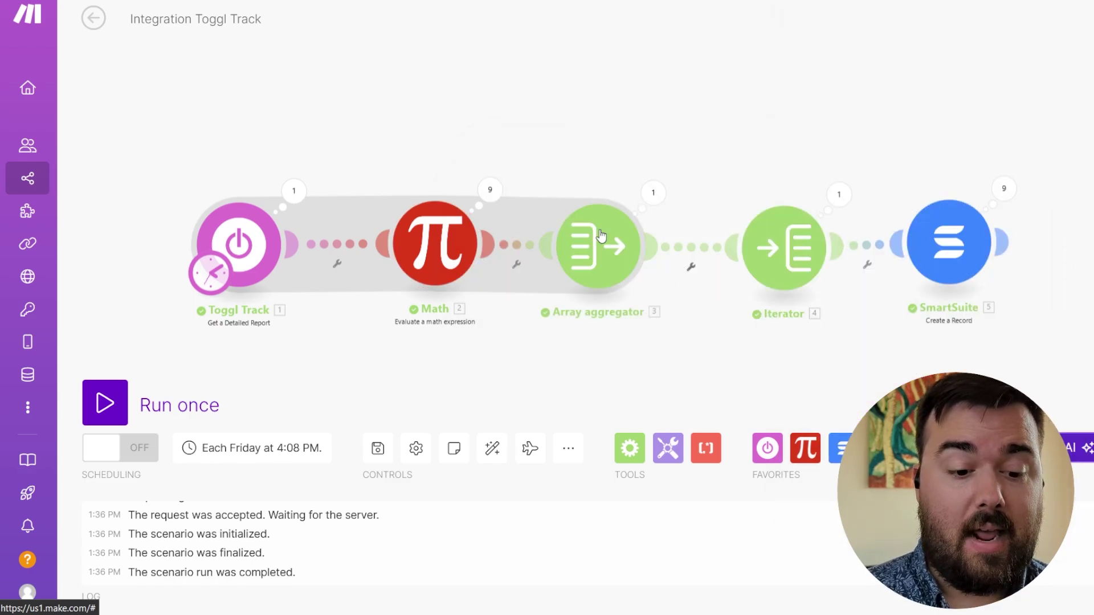
{"action": "left_click", "coordinate": [600, 249]}
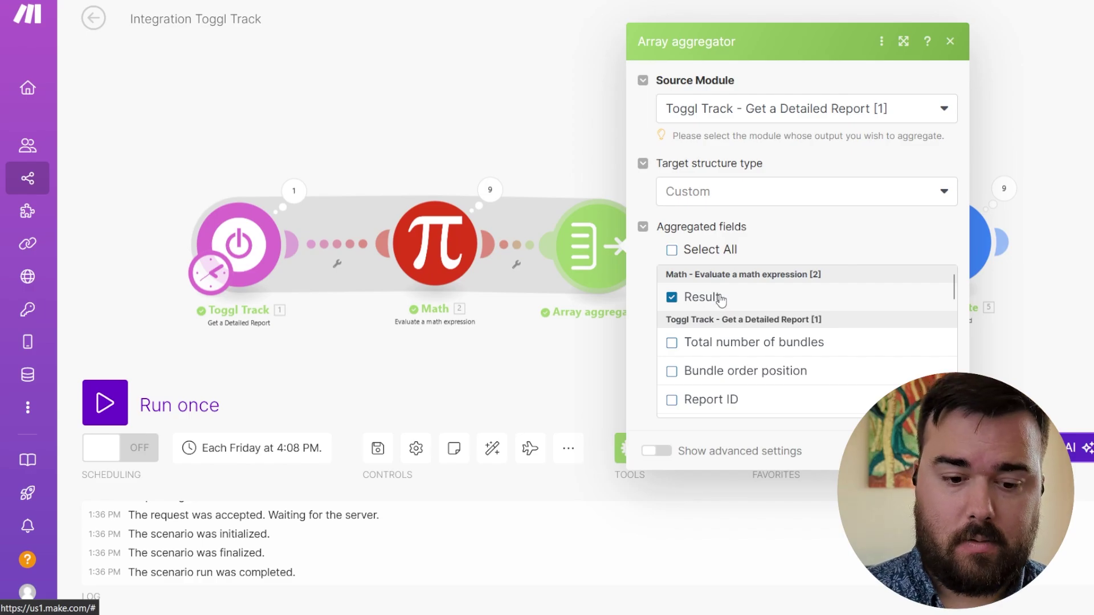
{"action": "scroll", "coordinate": [721, 299], "scroll_direction": "down", "scroll_amount": 1}
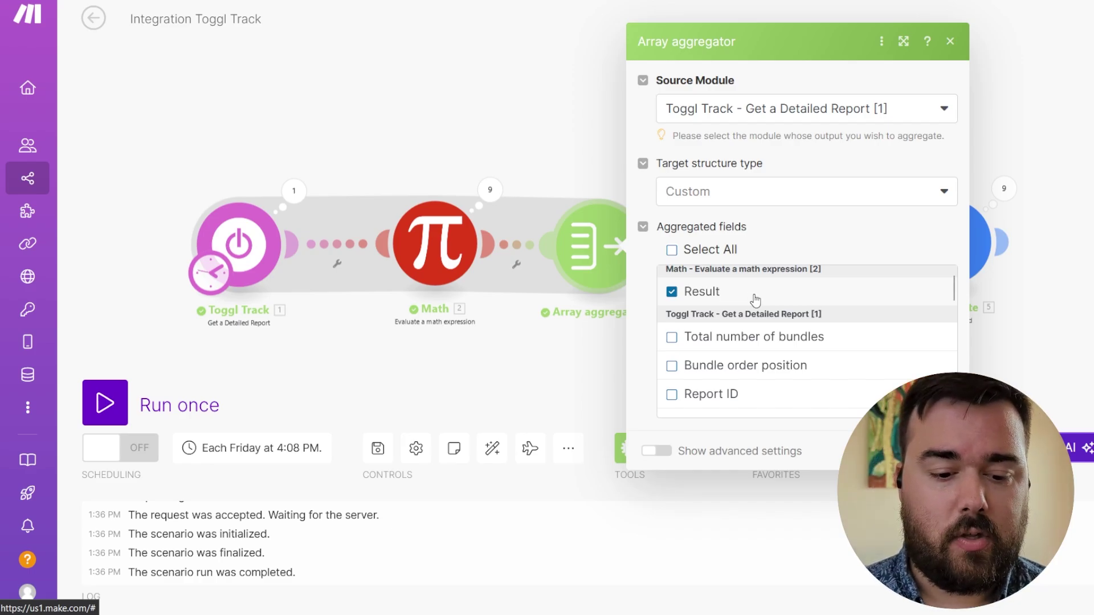
{"action": "scroll", "coordinate": [755, 301], "scroll_direction": "down", "scroll_amount": 5}
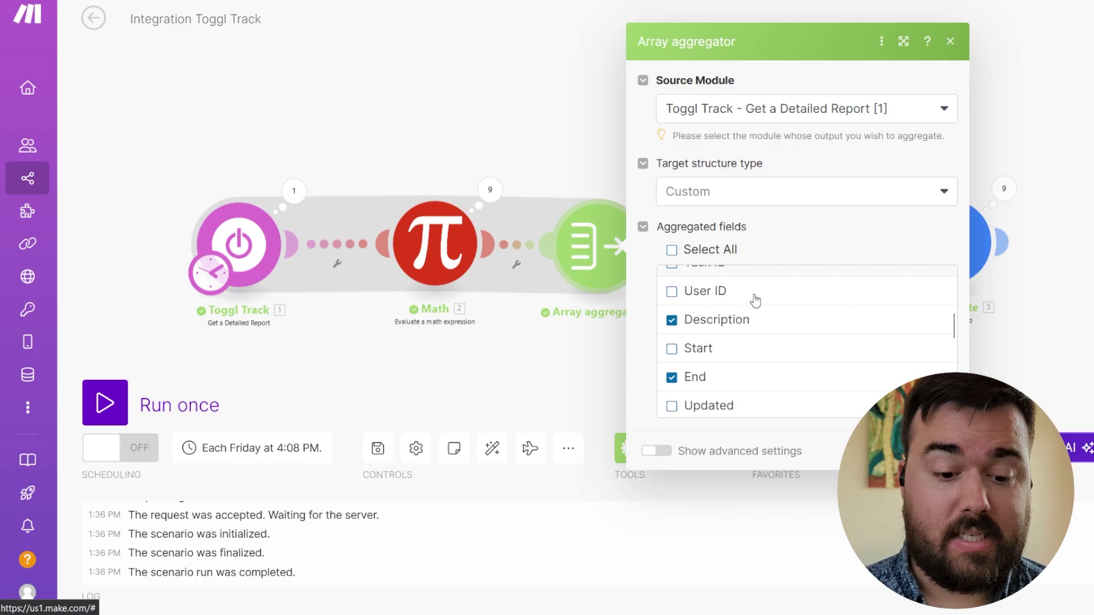
{"action": "scroll", "coordinate": [728, 366], "scroll_direction": "down", "scroll_amount": 3}
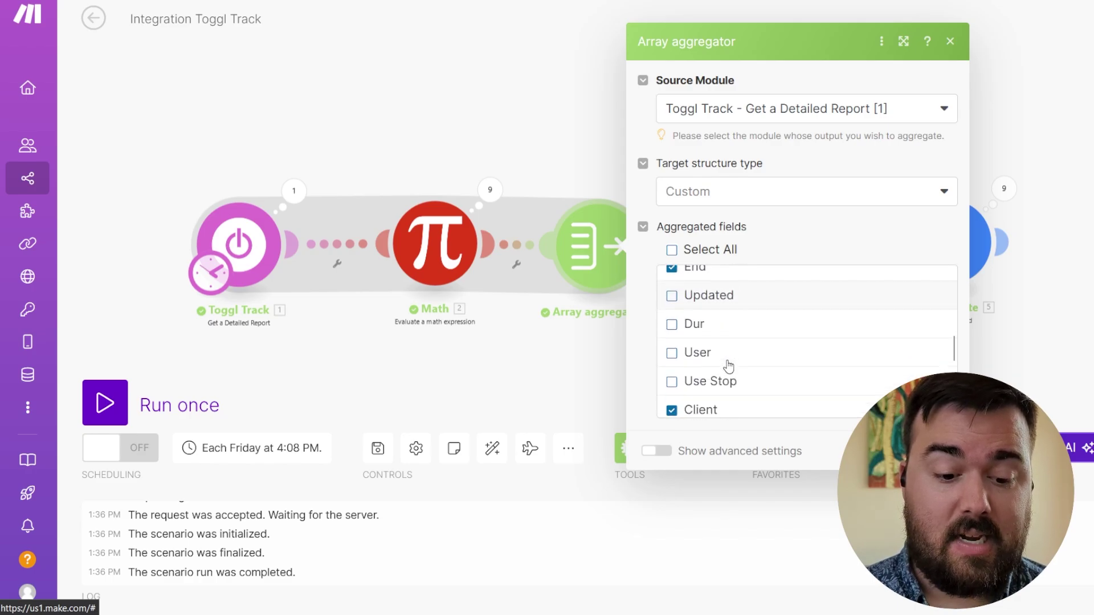
{"action": "scroll", "coordinate": [729, 366], "scroll_direction": "down", "scroll_amount": 2}
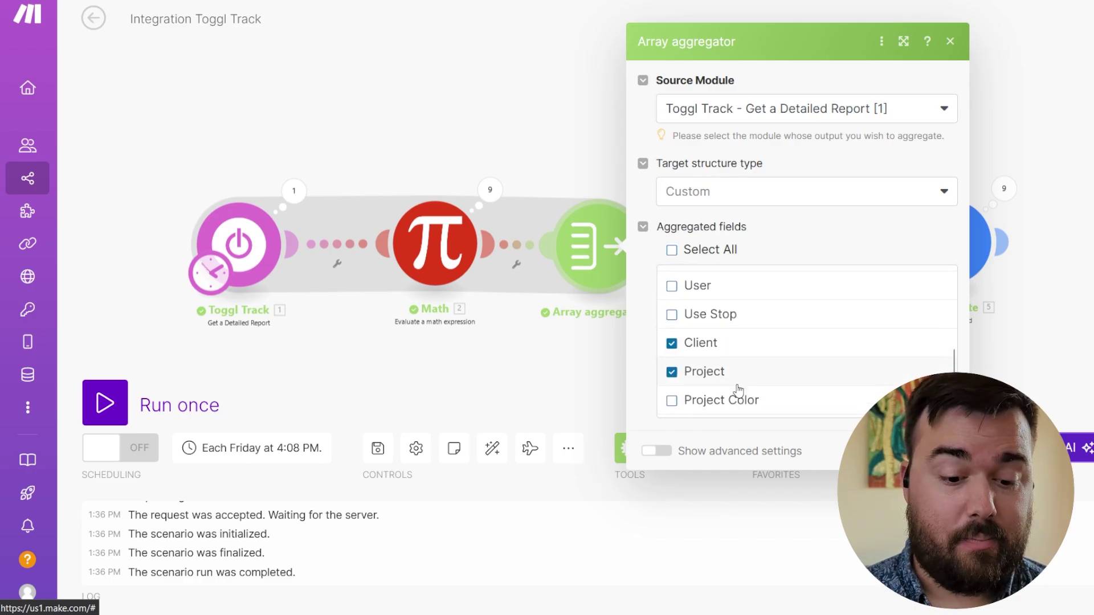
{"action": "scroll", "coordinate": [739, 390], "scroll_direction": "down", "scroll_amount": 4}
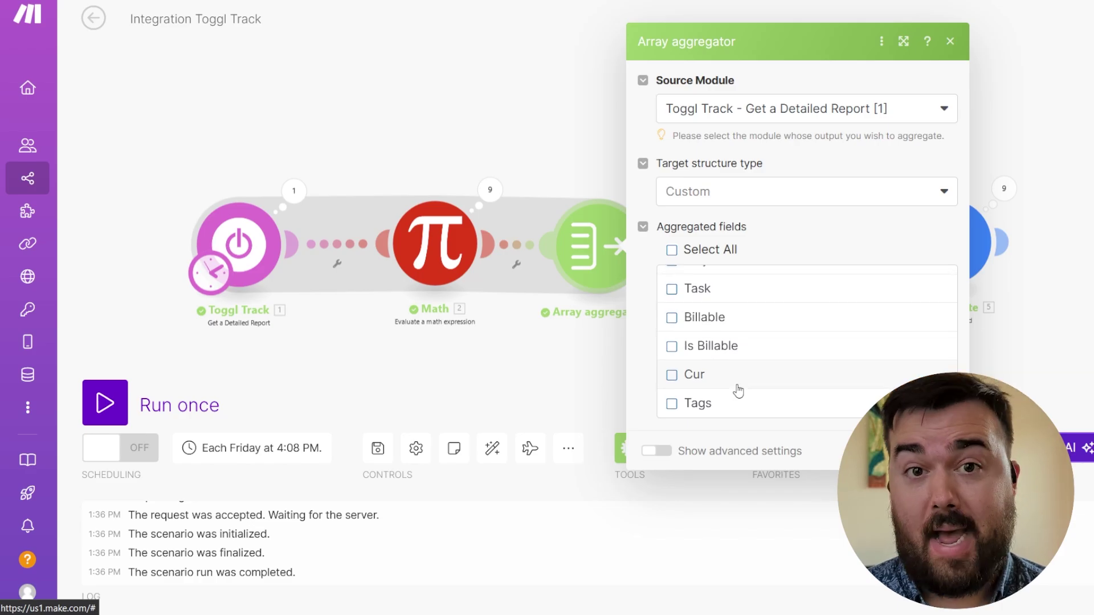
{"action": "scroll", "coordinate": [758, 336], "scroll_direction": "up", "scroll_amount": 4}
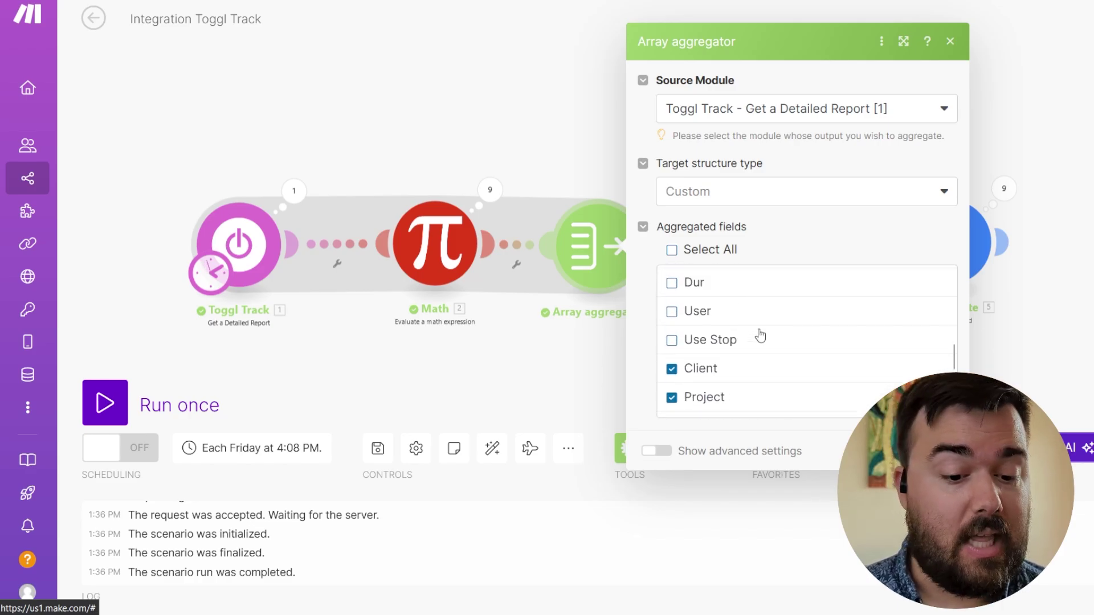
{"action": "scroll", "coordinate": [760, 336], "scroll_direction": "up", "scroll_amount": 5}
{"action": "left_click", "coordinate": [555, 106]}
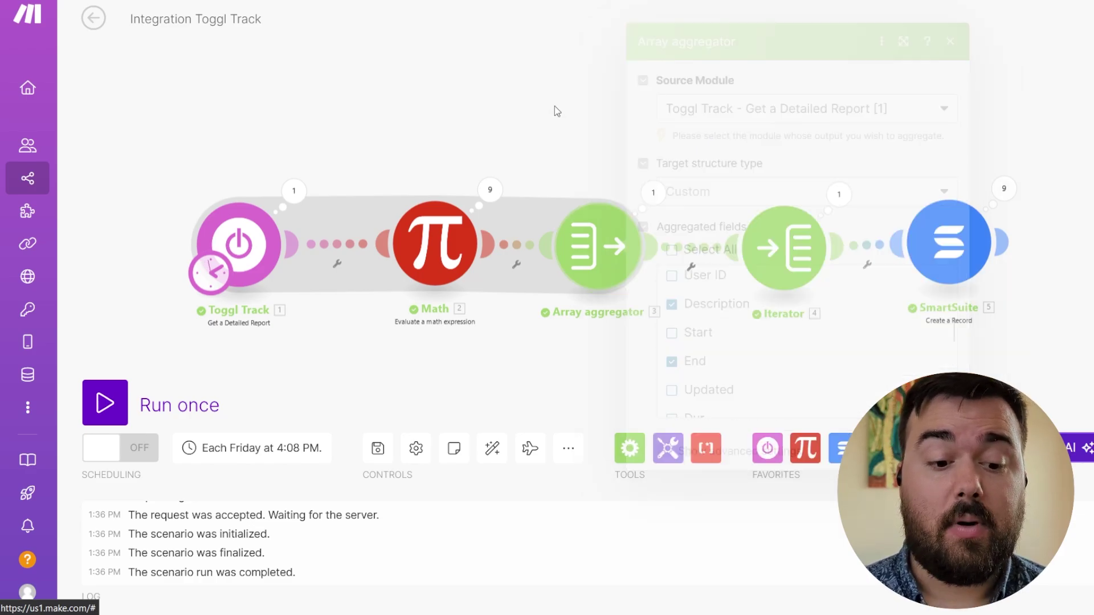
- Inspect the Array aggregator's output bundles and the Iterator, then open SmartSuite Create a Record for Task Time Tracker
{"action": "left_click", "coordinate": [653, 194]}
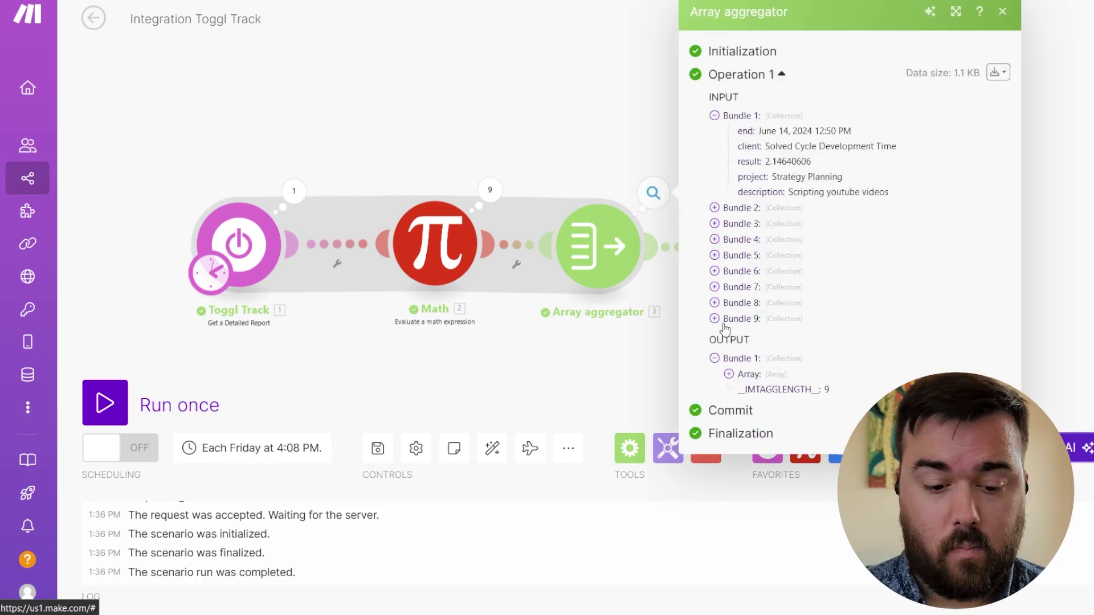
{"action": "left_click", "coordinate": [639, 143]}
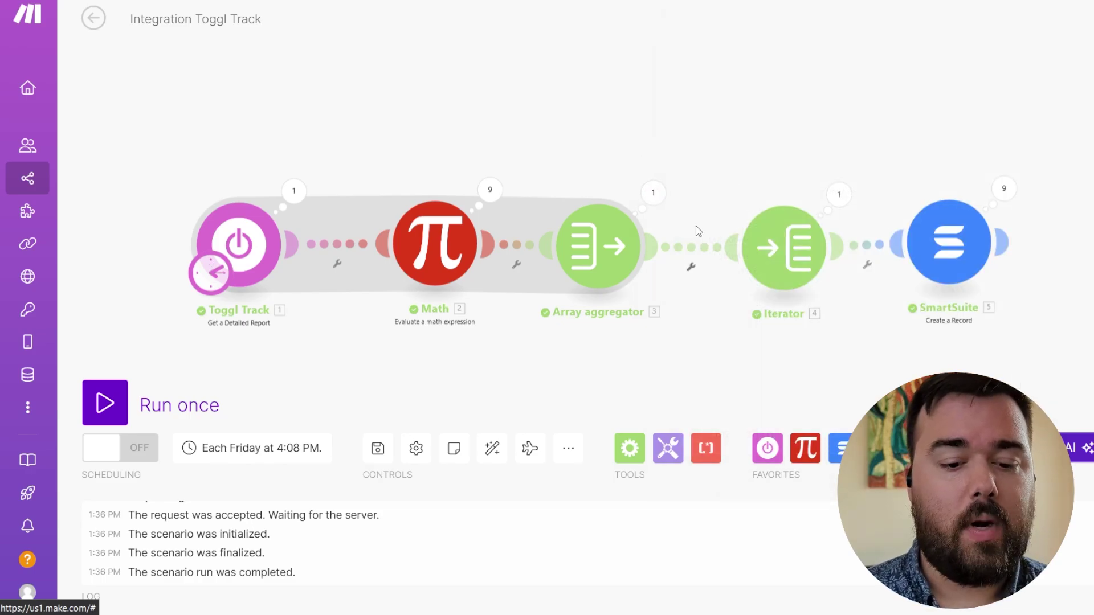
{"action": "left_click", "coordinate": [772, 254]}
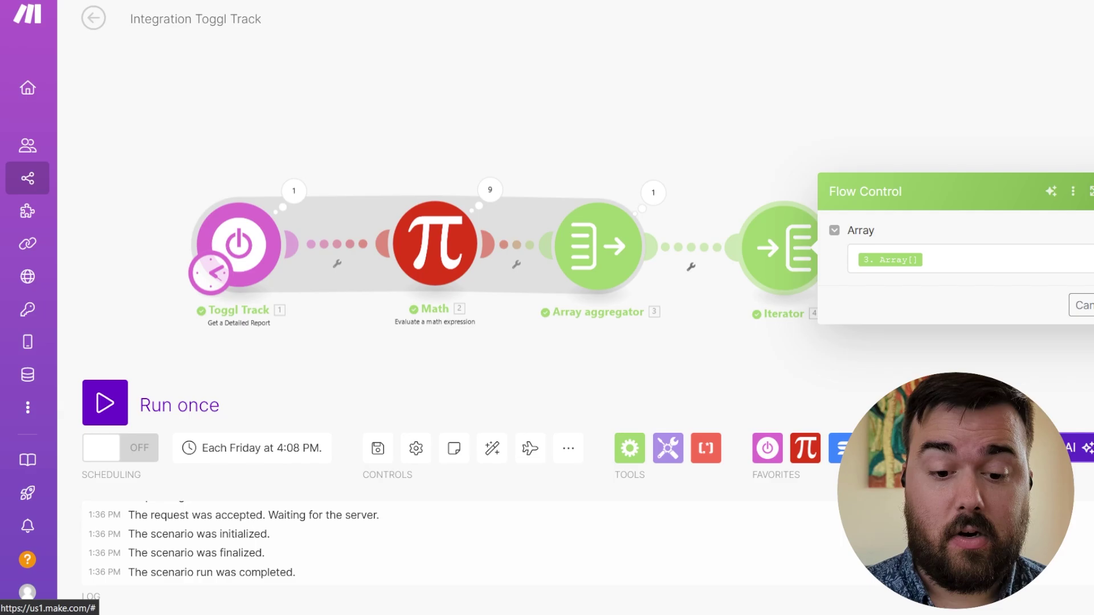
{"action": "left_click", "coordinate": [941, 59]}
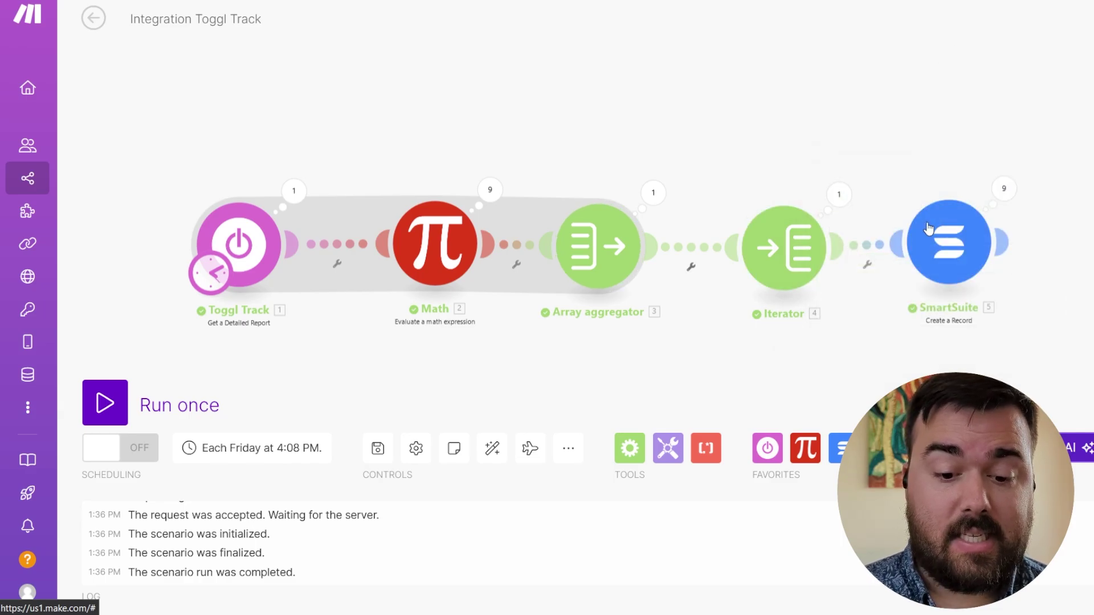
{"action": "left_click", "coordinate": [950, 244]}
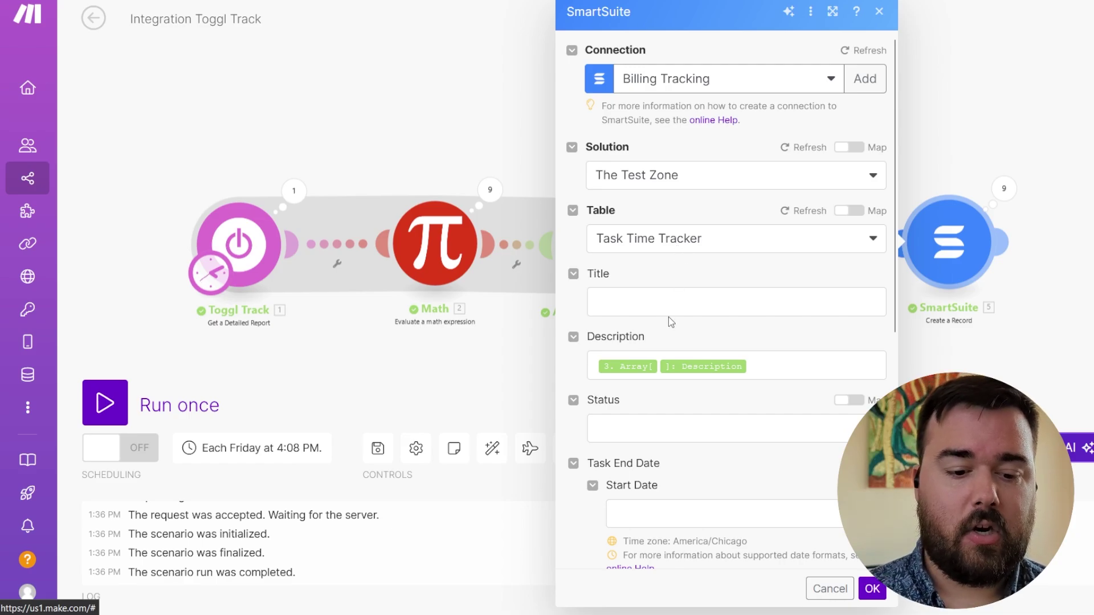
- Check the SmartSuite Description mapping, close the record settings, and run the scenario once
{"action": "scroll", "coordinate": [669, 317], "scroll_direction": "down", "scroll_amount": 2}
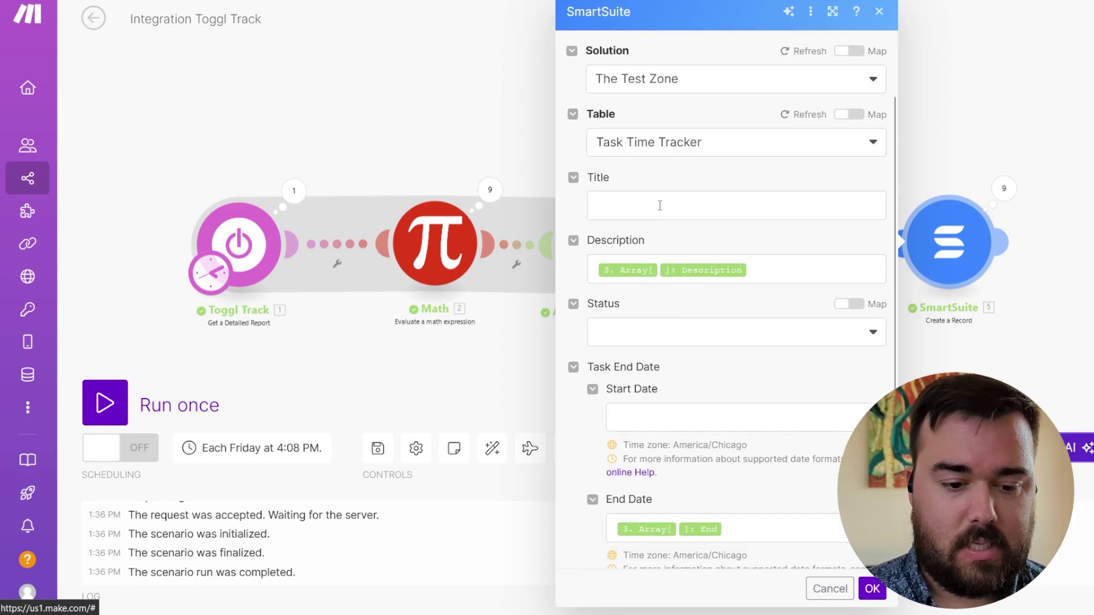
{"action": "left_click", "coordinate": [764, 266]}
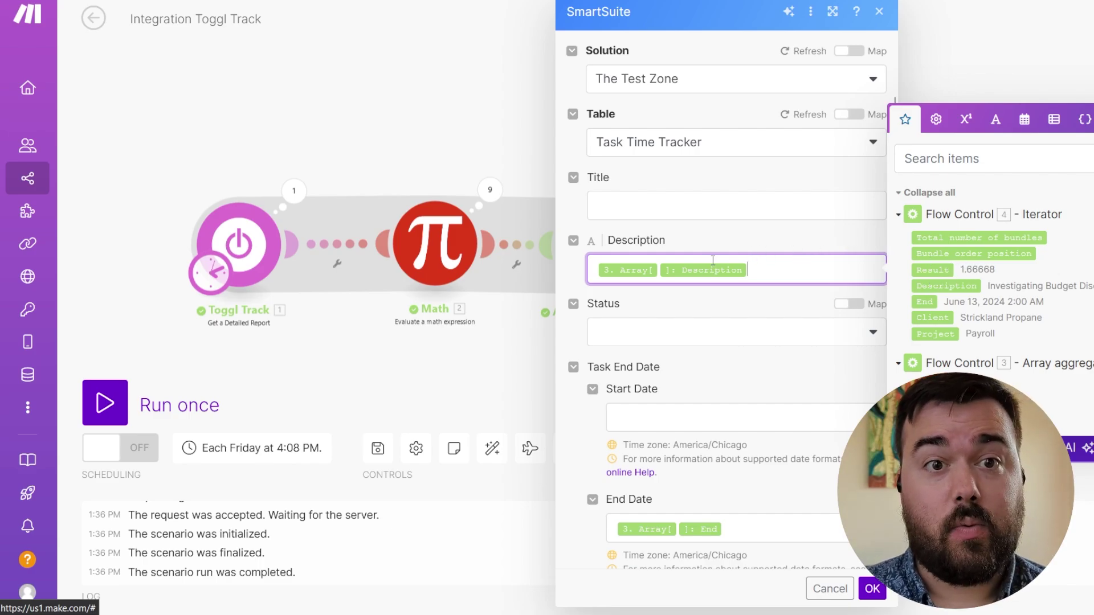
{"action": "left_click", "coordinate": [464, 141]}
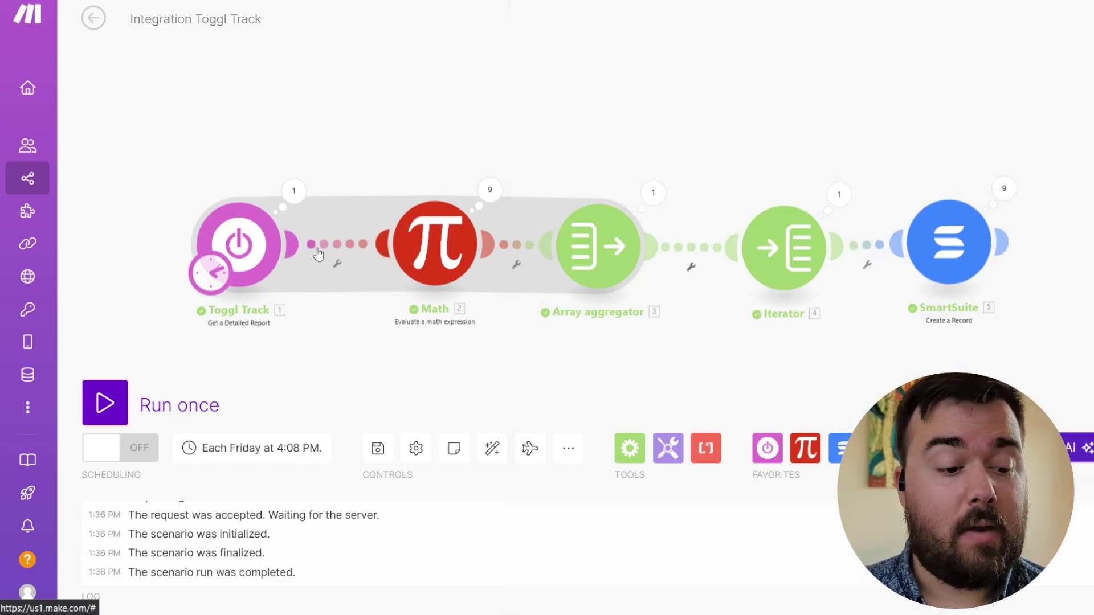
{"action": "left_click", "coordinate": [109, 402]}
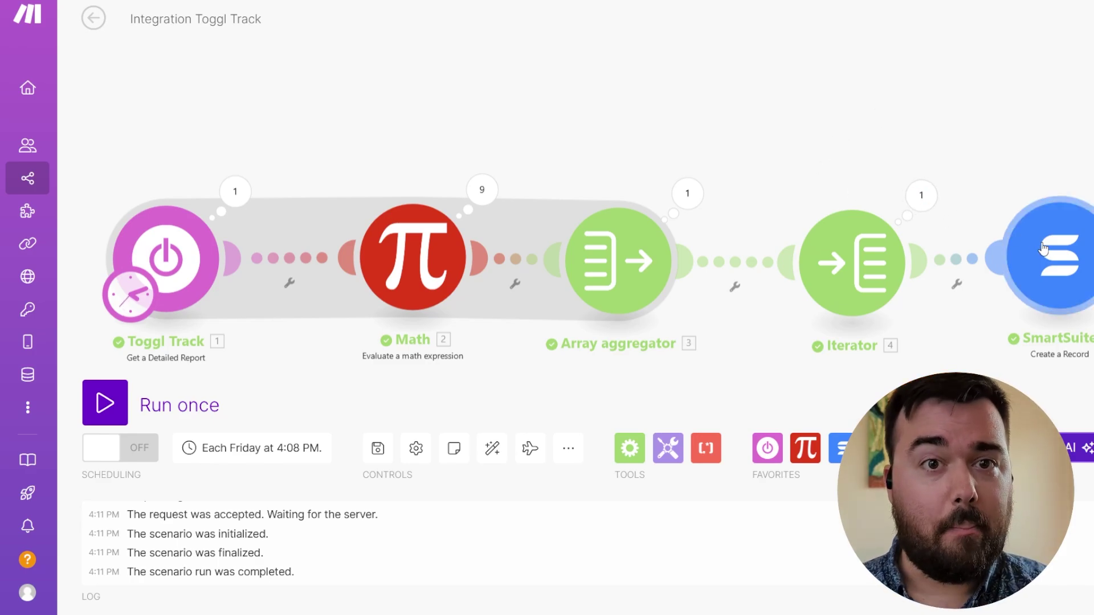
- Remap SmartSuite Description and End Date to the Iterator's 4. Description and 4. End
{"action": "left_click", "coordinate": [1043, 249]}
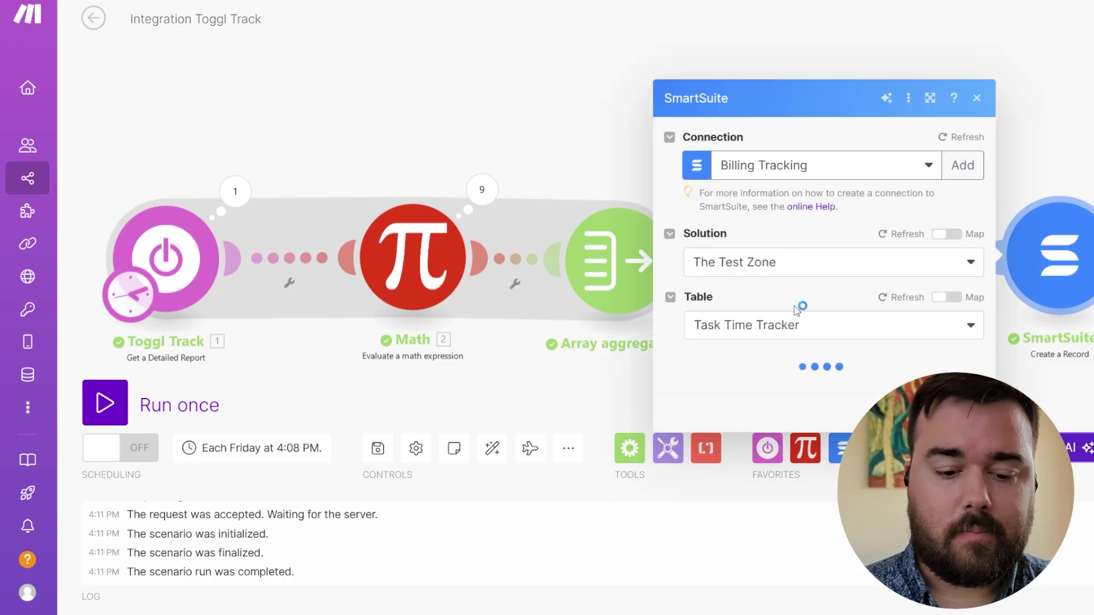
{"action": "scroll", "coordinate": [794, 305], "scroll_direction": "down", "scroll_amount": 1}
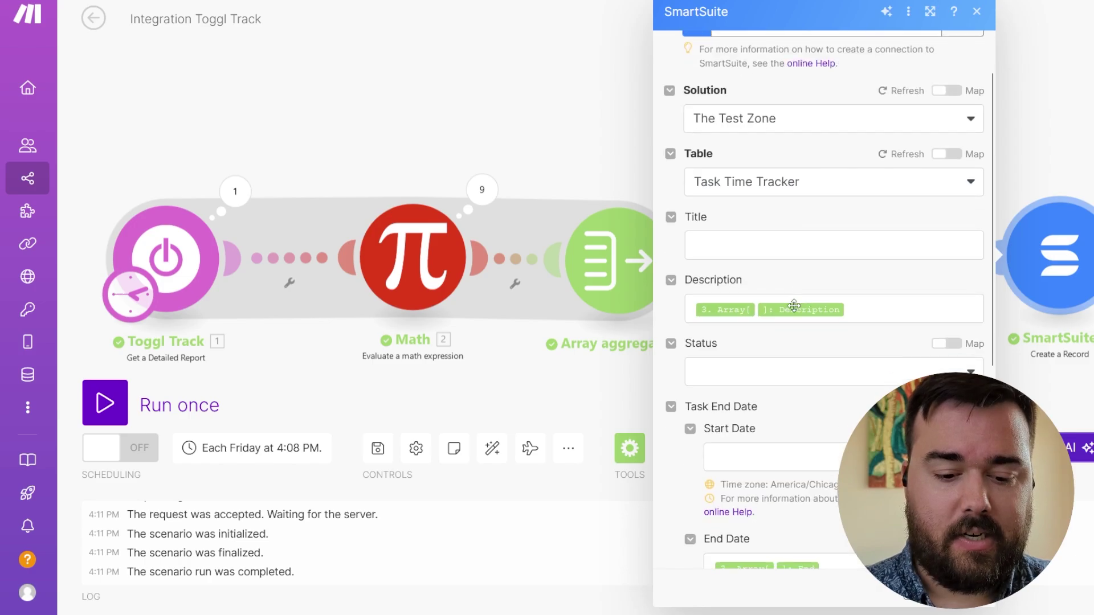
{"action": "left_click", "coordinate": [882, 306]}
{"action": "key", "text": "BackSpace"}
{"action": "key", "text": "BackSpace"}
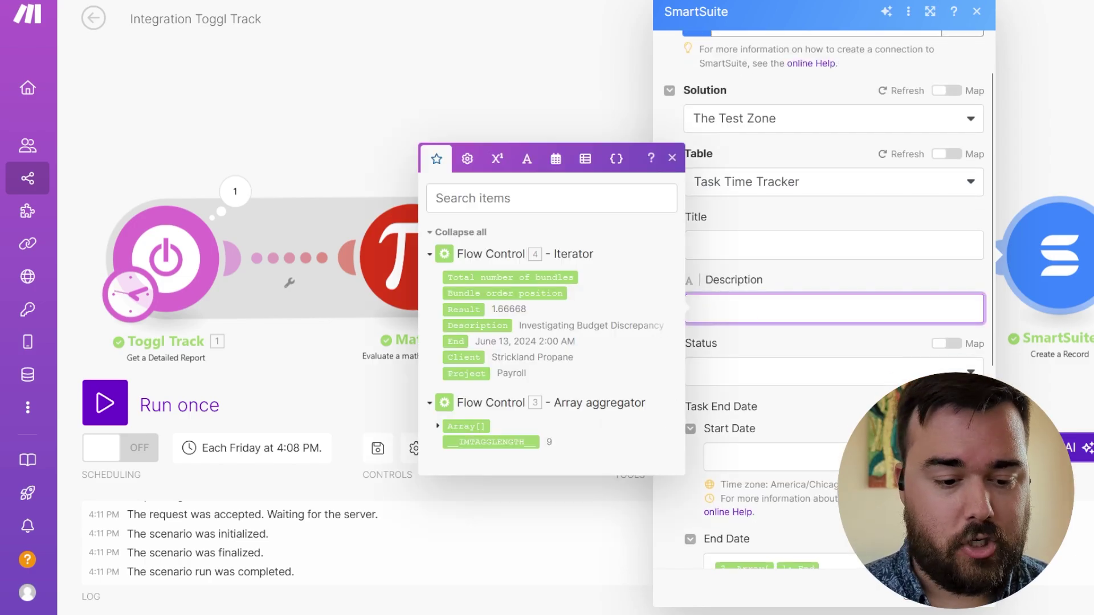
{"action": "left_click", "coordinate": [483, 329]}
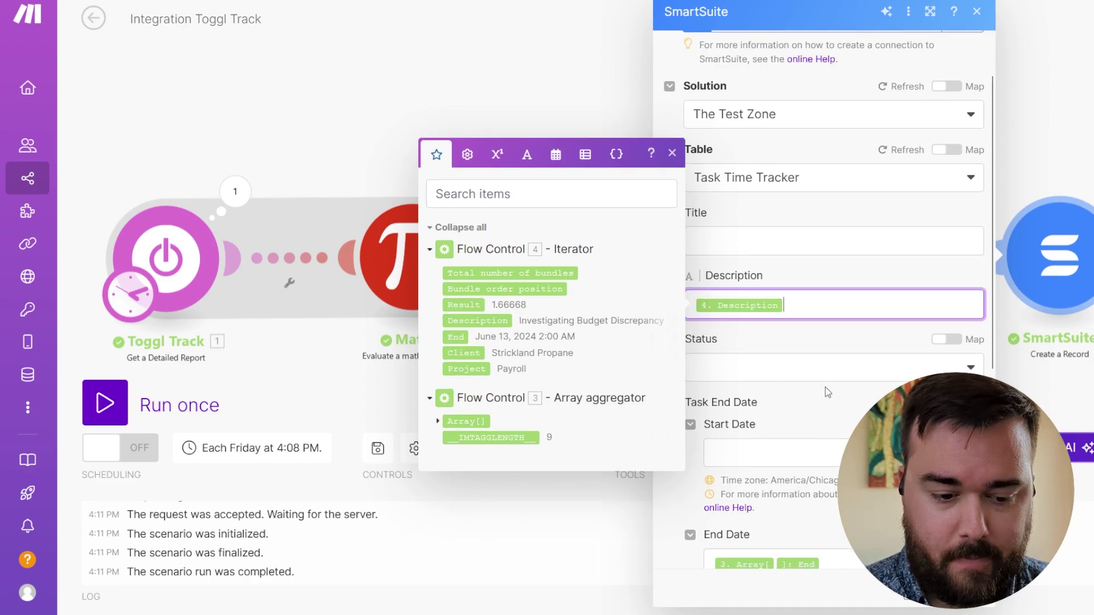
{"action": "scroll", "coordinate": [827, 392], "scroll_direction": "down", "scroll_amount": 1}
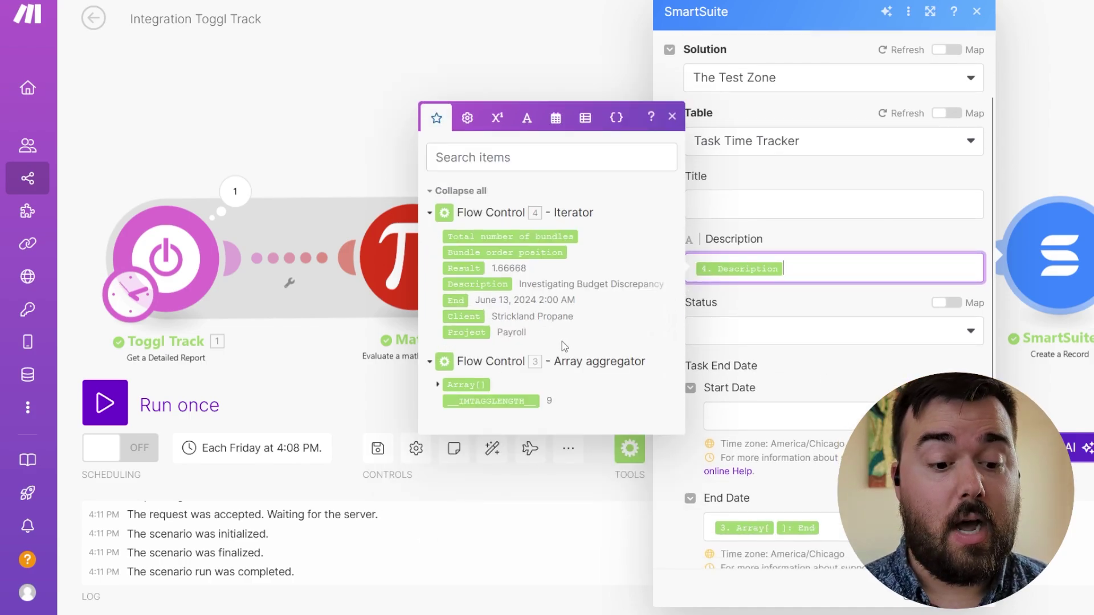
{"action": "left_click", "coordinate": [832, 526]}
{"action": "key", "text": "BackSpace"}
{"action": "key", "text": "BackSpace"}
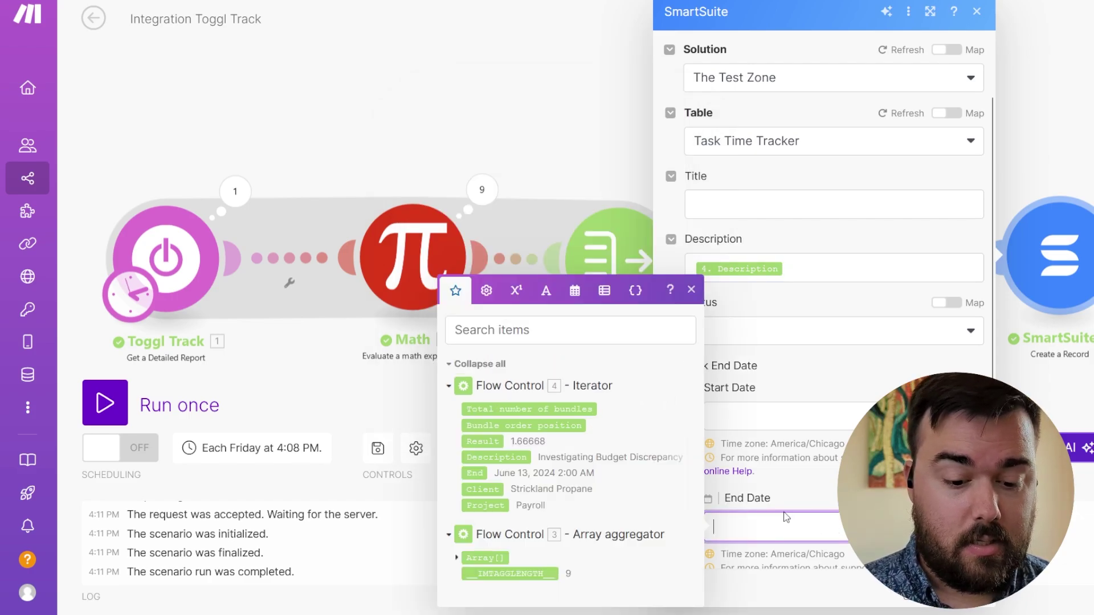
{"action": "left_click", "coordinate": [474, 473]}
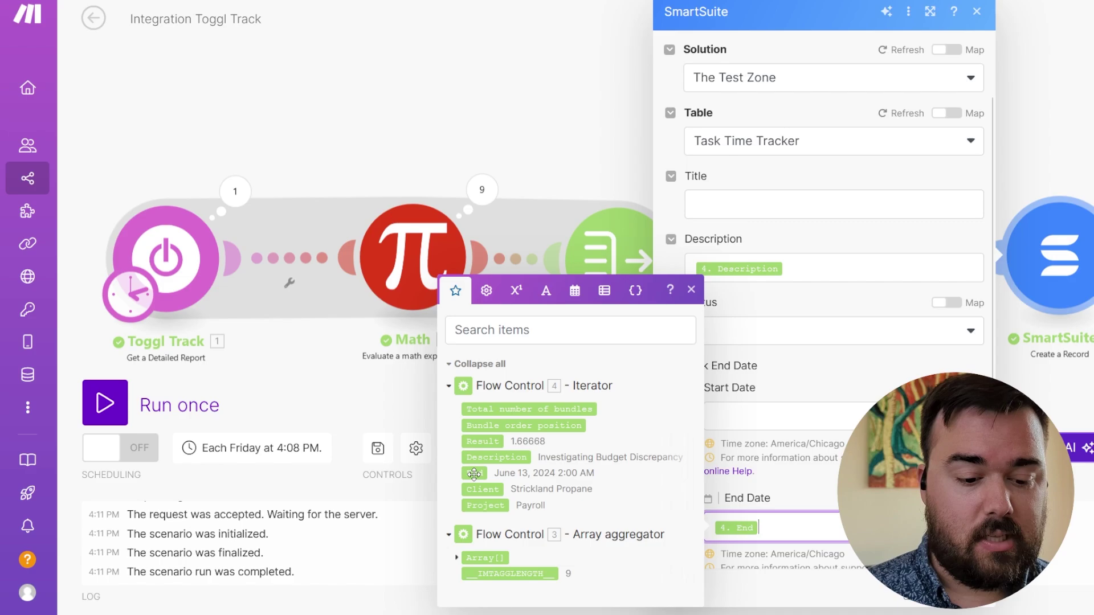
{"action": "left_click", "coordinate": [786, 497]}
- Map Total Completed Hours to the Iterator's 4. Result and clear the Link to Projects mapping
{"action": "scroll", "coordinate": [807, 495], "scroll_direction": "down", "scroll_amount": 3}
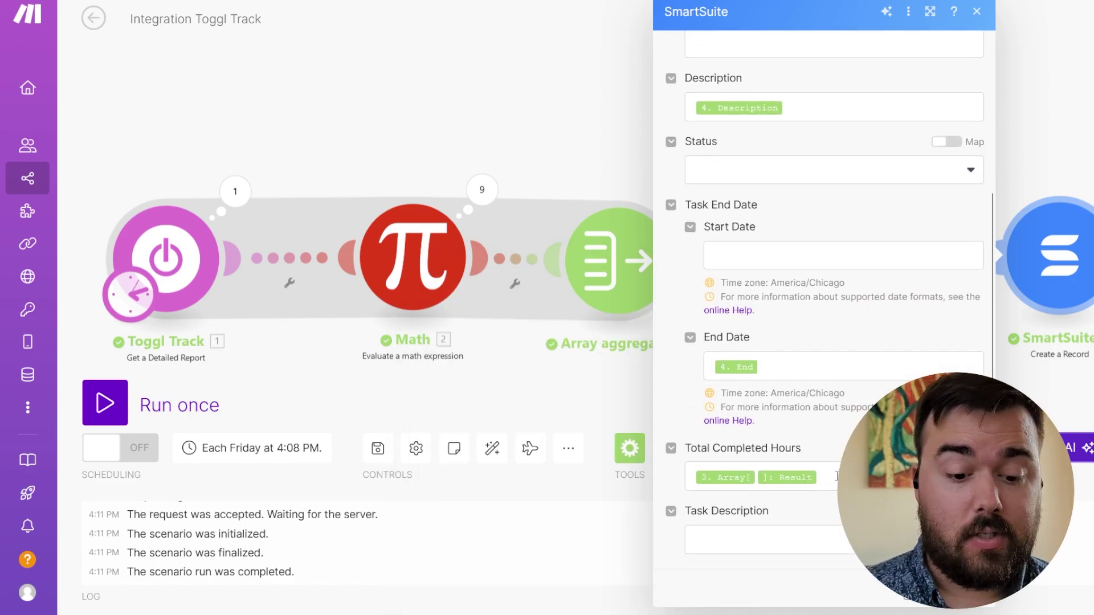
{"action": "left_click", "coordinate": [837, 476]}
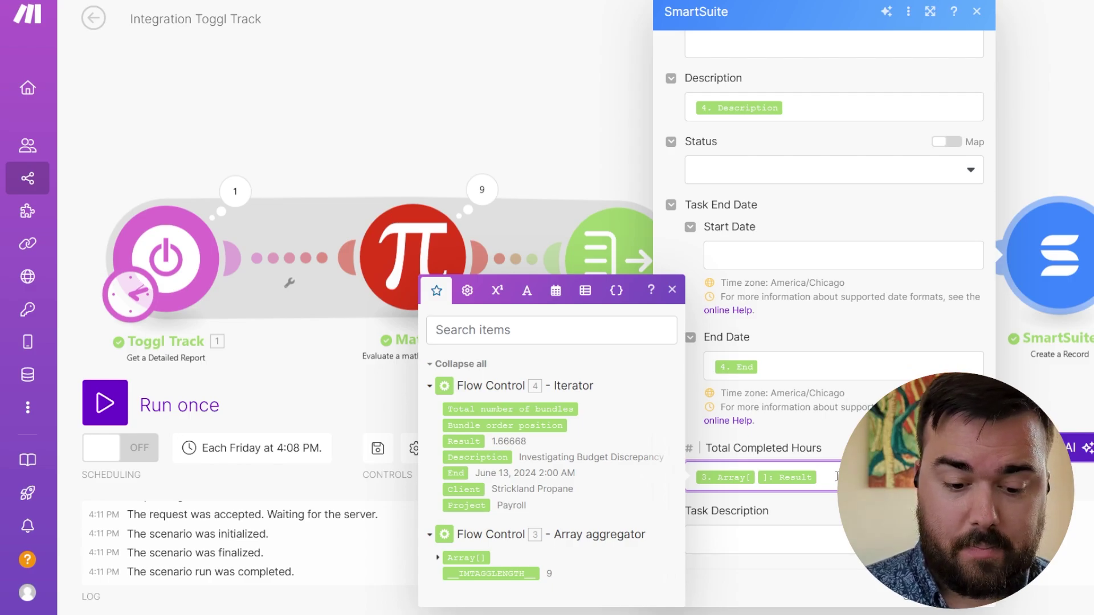
{"action": "key", "text": "BackSpace"}
{"action": "key", "text": "BackSpace"}
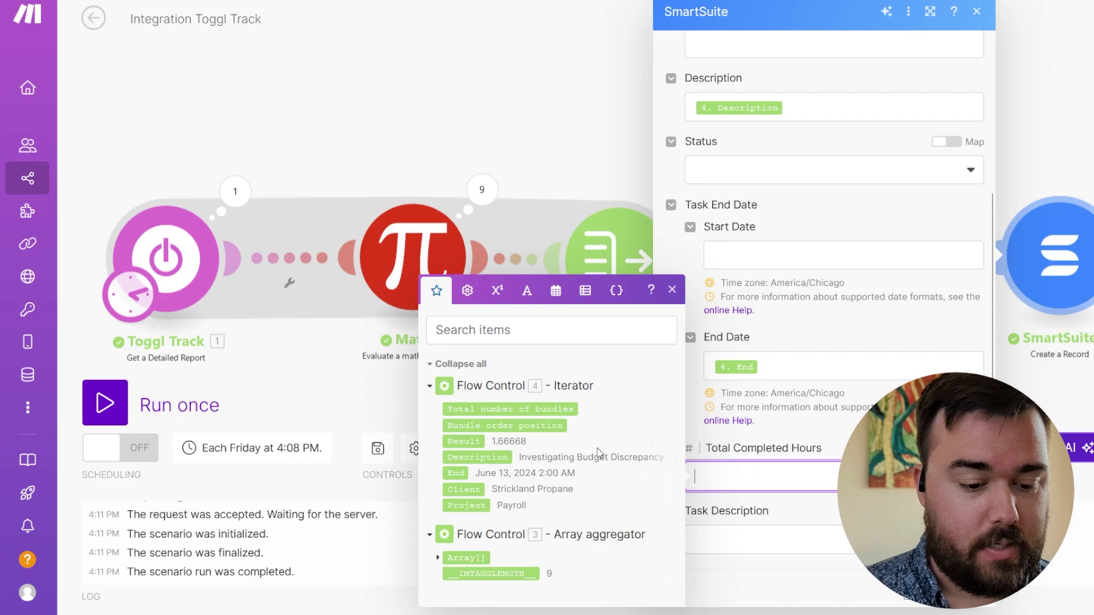
{"action": "left_click", "coordinate": [463, 441]}
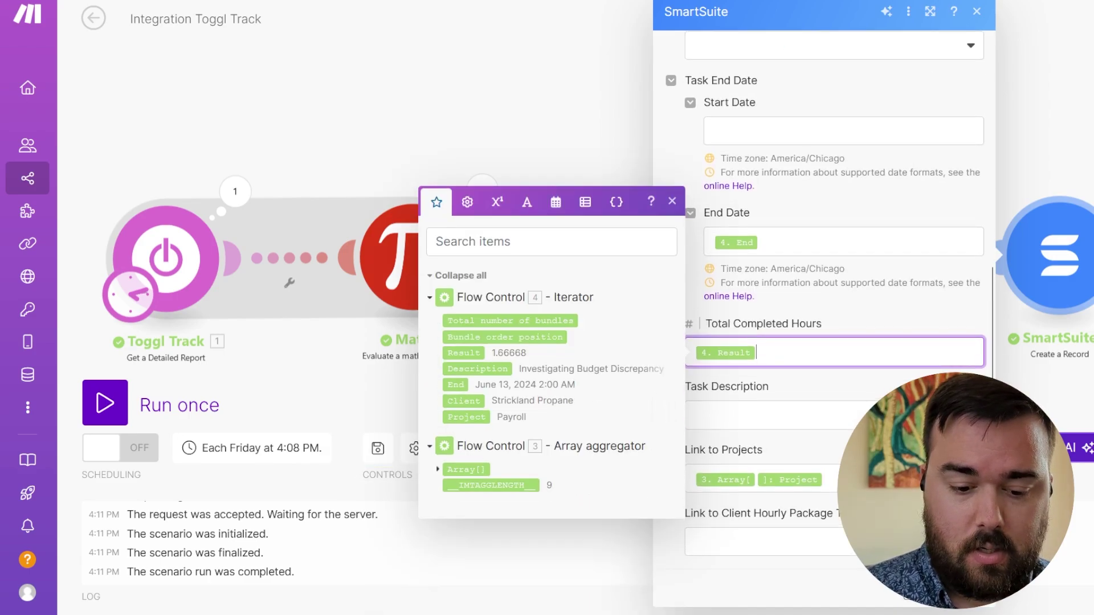
{"action": "left_click", "coordinate": [829, 477]}
{"action": "key", "text": "BackSpace"}
{"action": "key", "text": "BackSpace"}
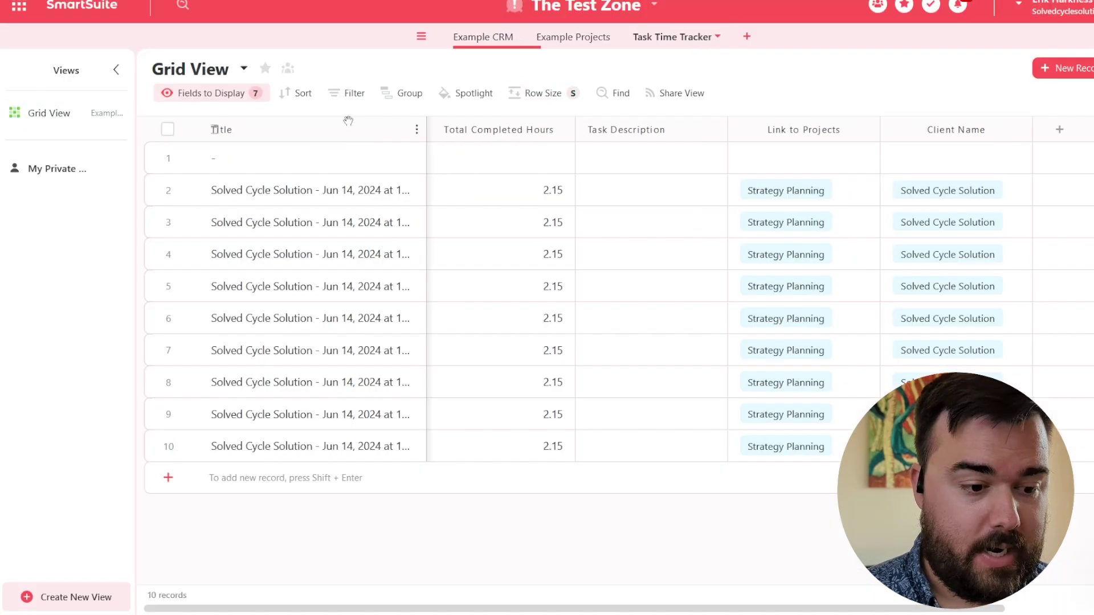
- Select all Task Time Tracker rows and confirm deleting the 10 records
{"action": "left_click", "coordinate": [168, 129]}
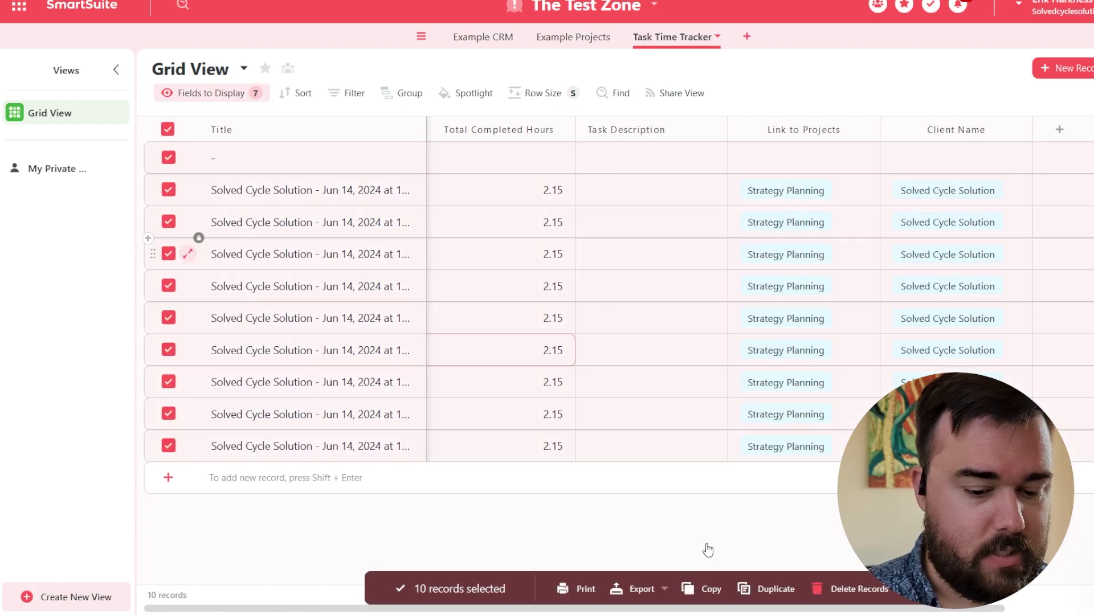
{"action": "left_click", "coordinate": [843, 592]}
{"action": "left_click", "coordinate": [654, 353]}
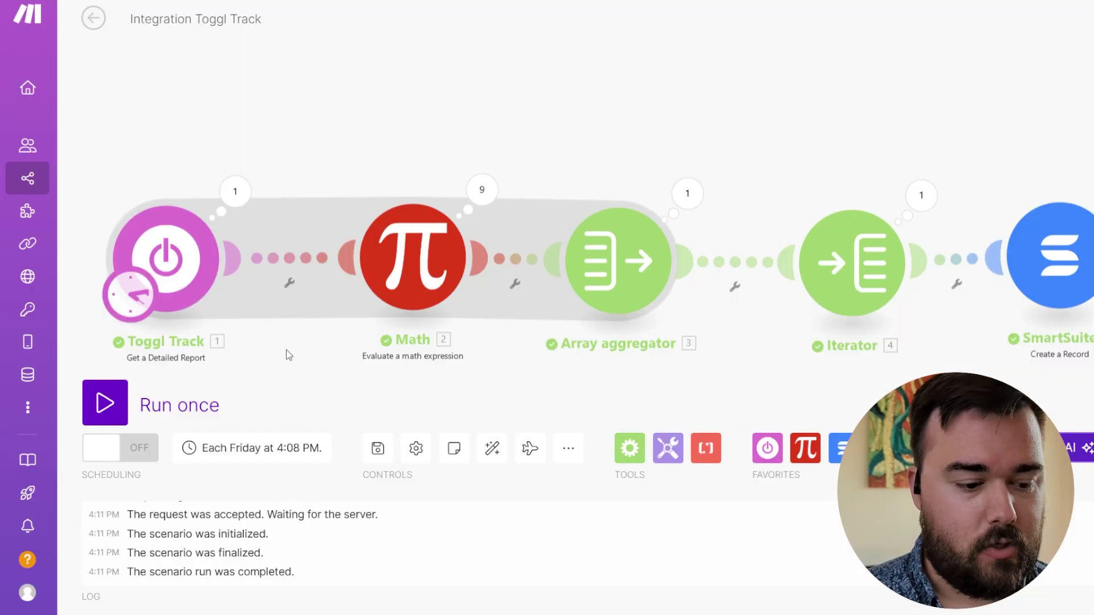
- Rerun the scenario and inspect Operation 4's 404 error: no linked record titled Debt Collecting
{"action": "left_click", "coordinate": [128, 410]}
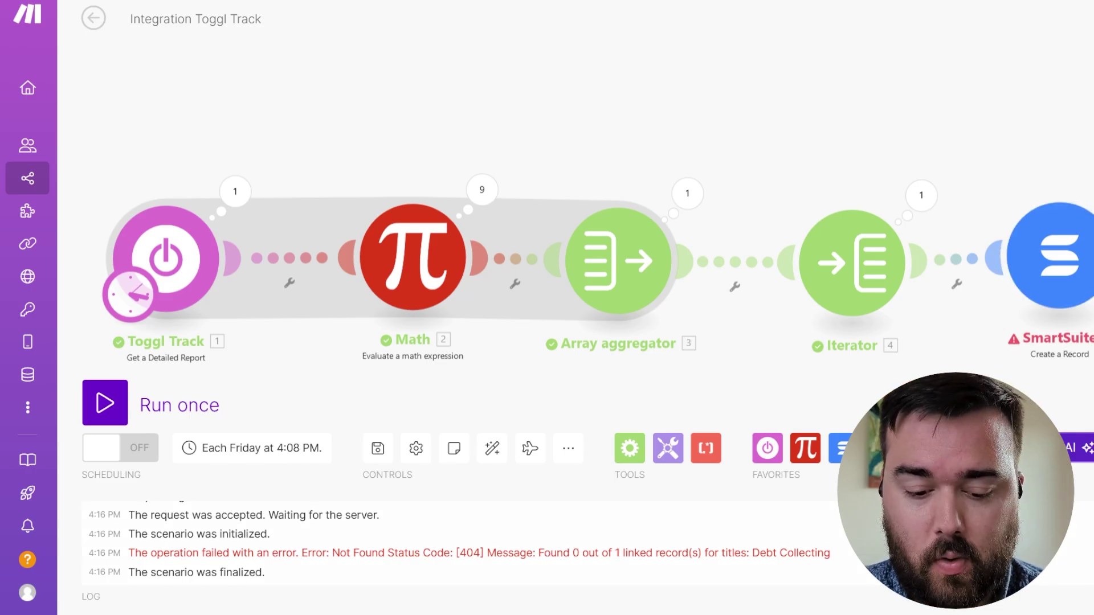
{"action": "left_click", "coordinate": [1060, 256]}
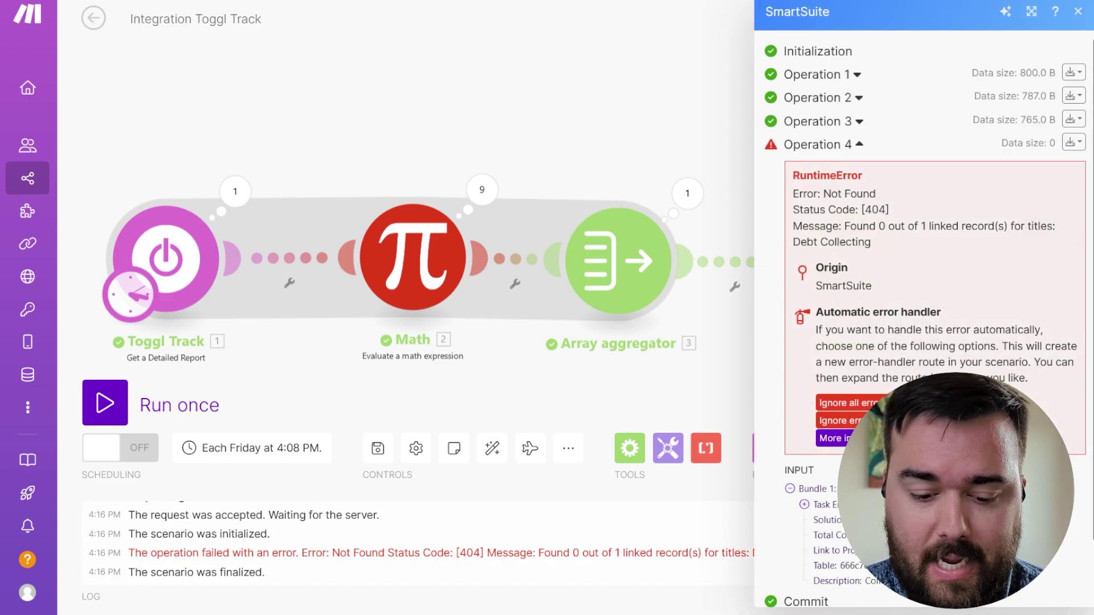
{"action": "scroll", "coordinate": [929, 319], "scroll_direction": "down", "scroll_amount": 1}
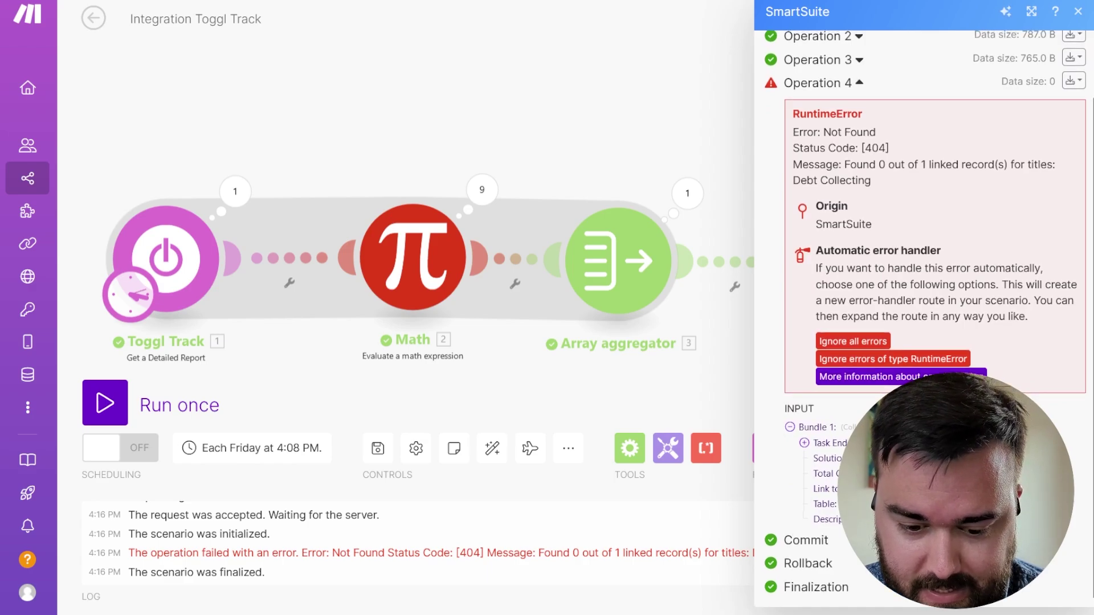
{"action": "left_click", "coordinate": [804, 443]}
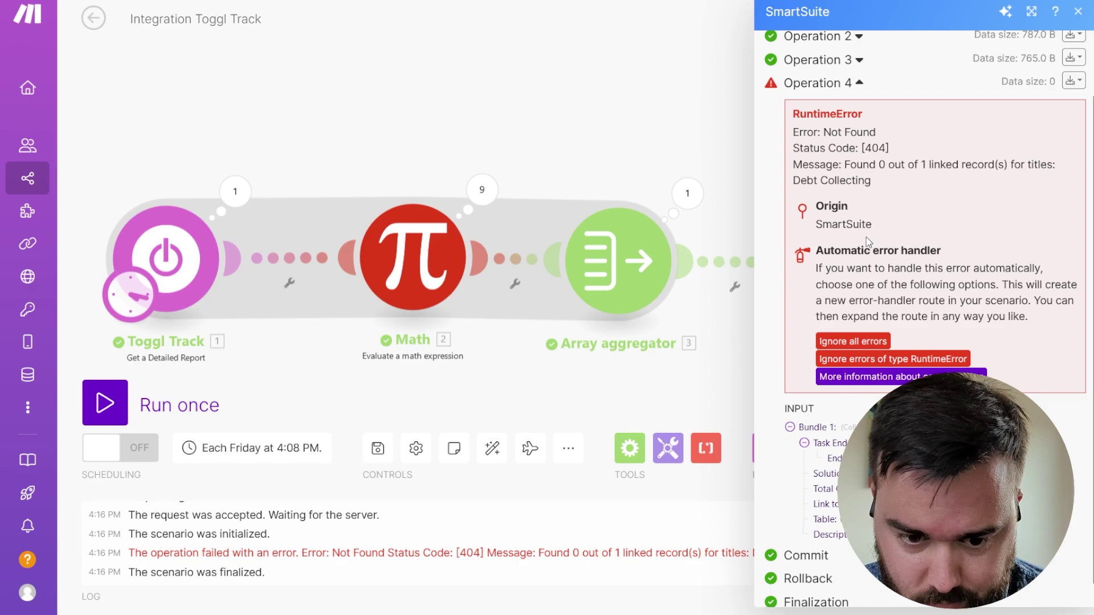
{"action": "scroll", "coordinate": [871, 320], "scroll_direction": "down", "scroll_amount": 1}
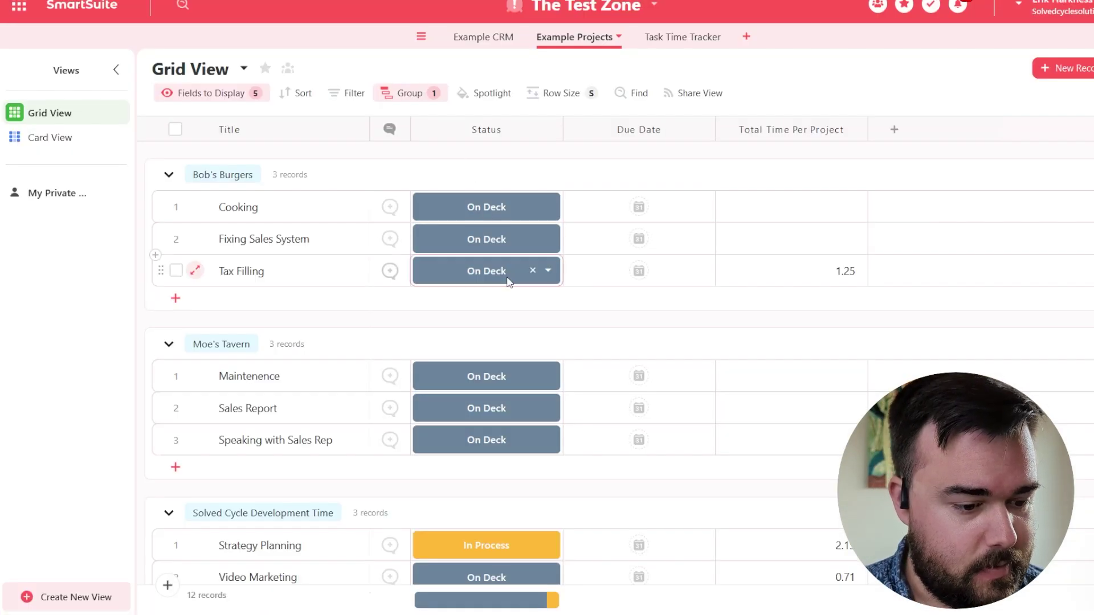
- Retitle Moe's Tavern's 'Sales Report' task to 'Debt Collecting' in the Example Projects grid
{"action": "scroll", "coordinate": [508, 280], "scroll_direction": "down", "scroll_amount": 4}
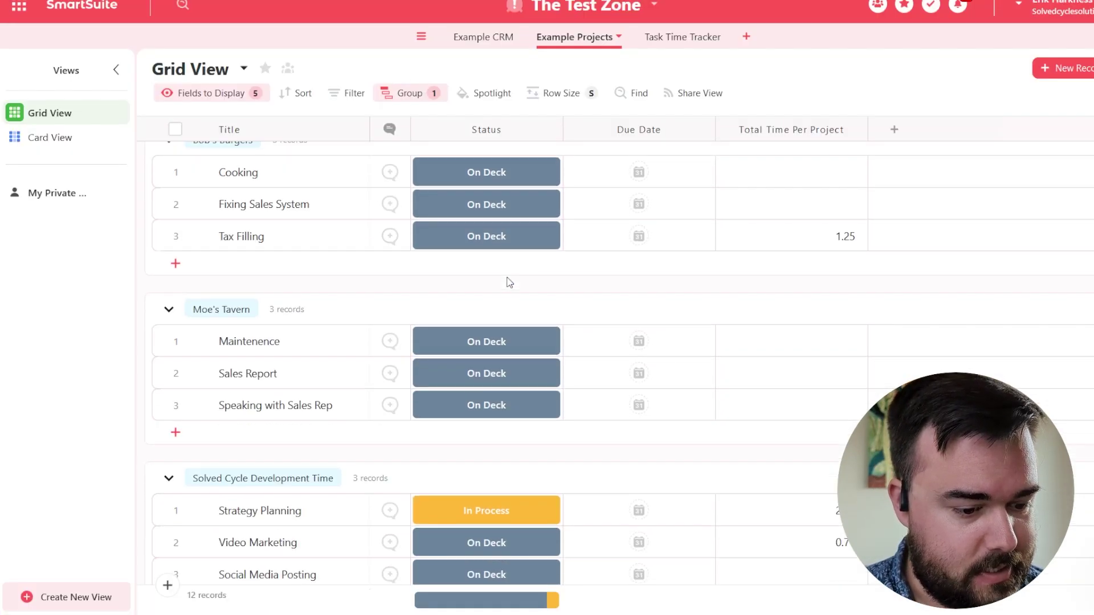
{"action": "scroll", "coordinate": [508, 282], "scroll_direction": "down", "scroll_amount": 2}
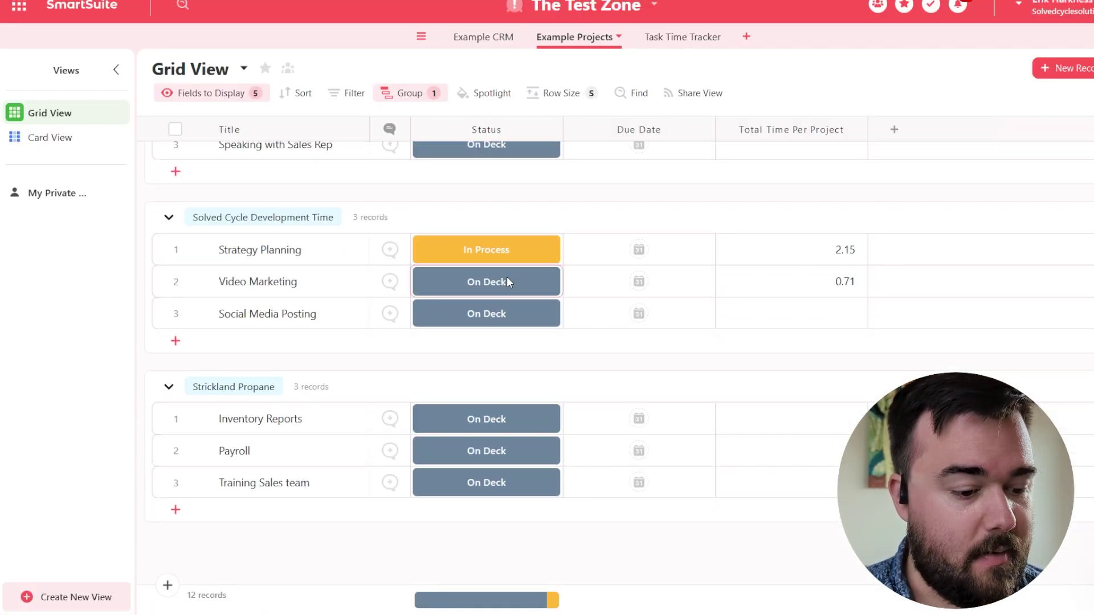
{"action": "scroll", "coordinate": [507, 276], "scroll_direction": "up", "scroll_amount": 3}
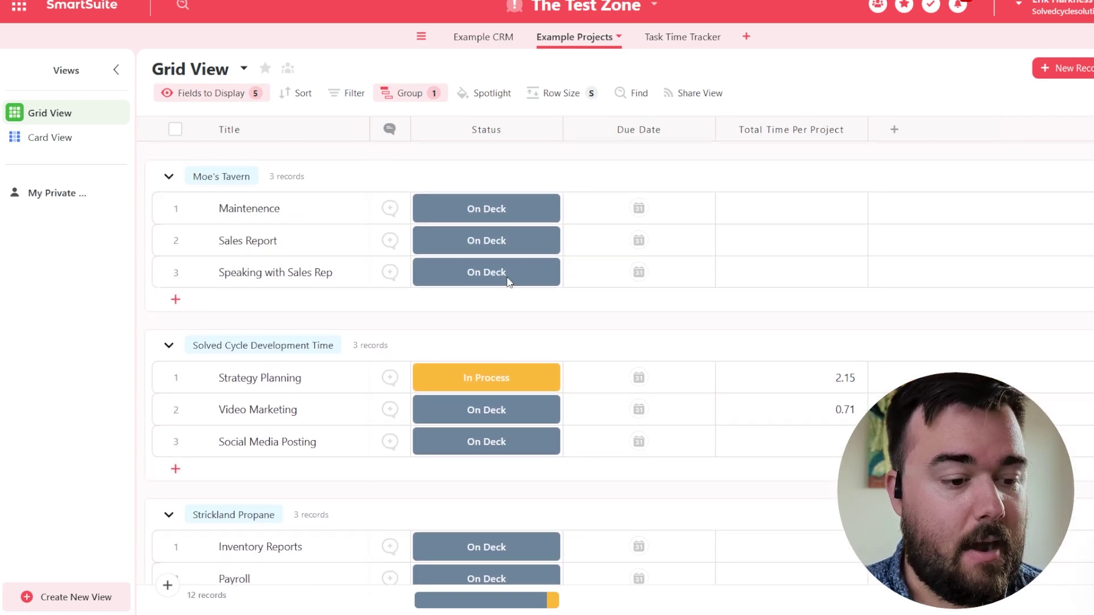
{"action": "left_click", "coordinate": [509, 282]}
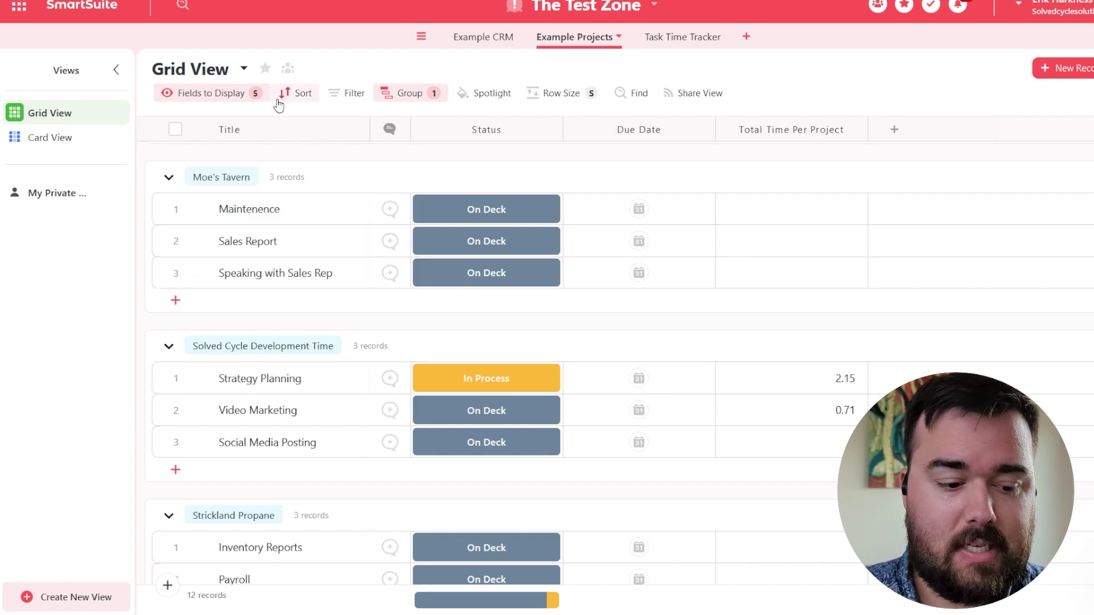
{"action": "mouse_move", "coordinate": [242, 317]}
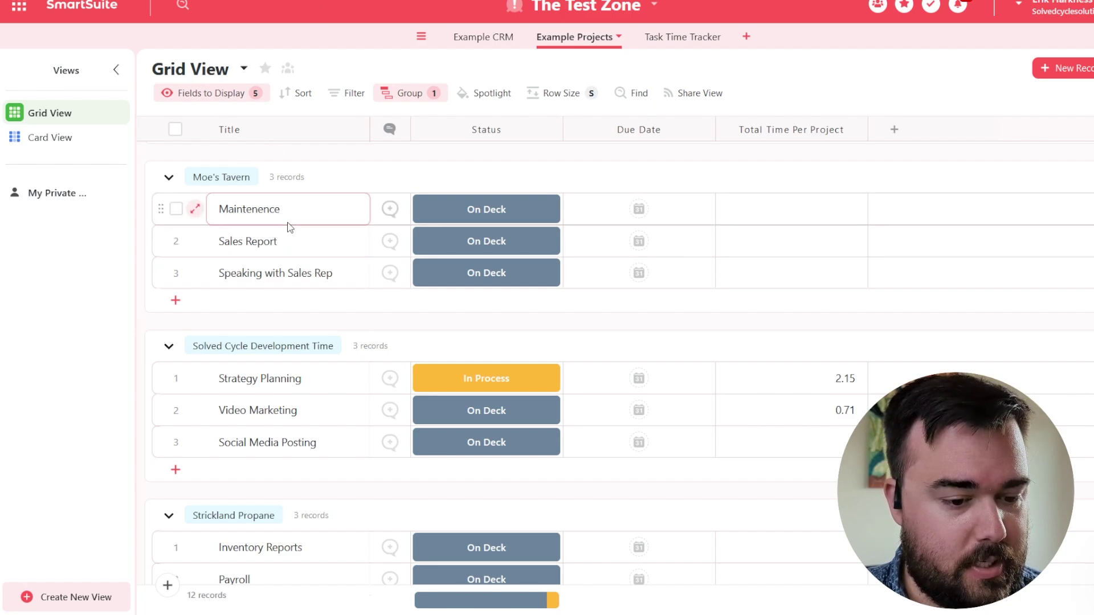
{"action": "left_click", "coordinate": [290, 253]}
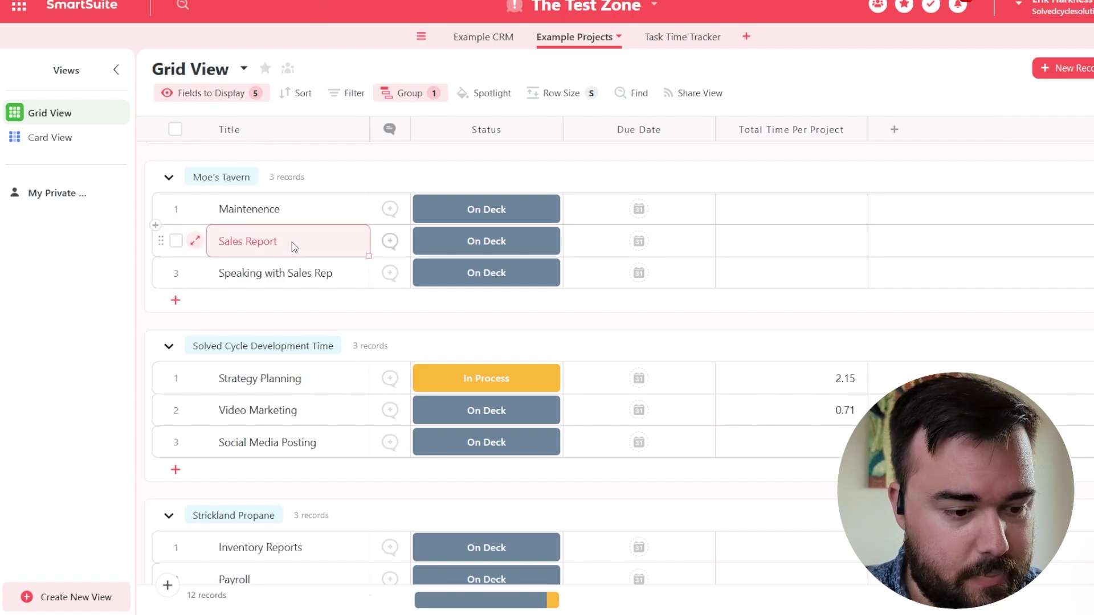
{"action": "left_click", "coordinate": [292, 245]}
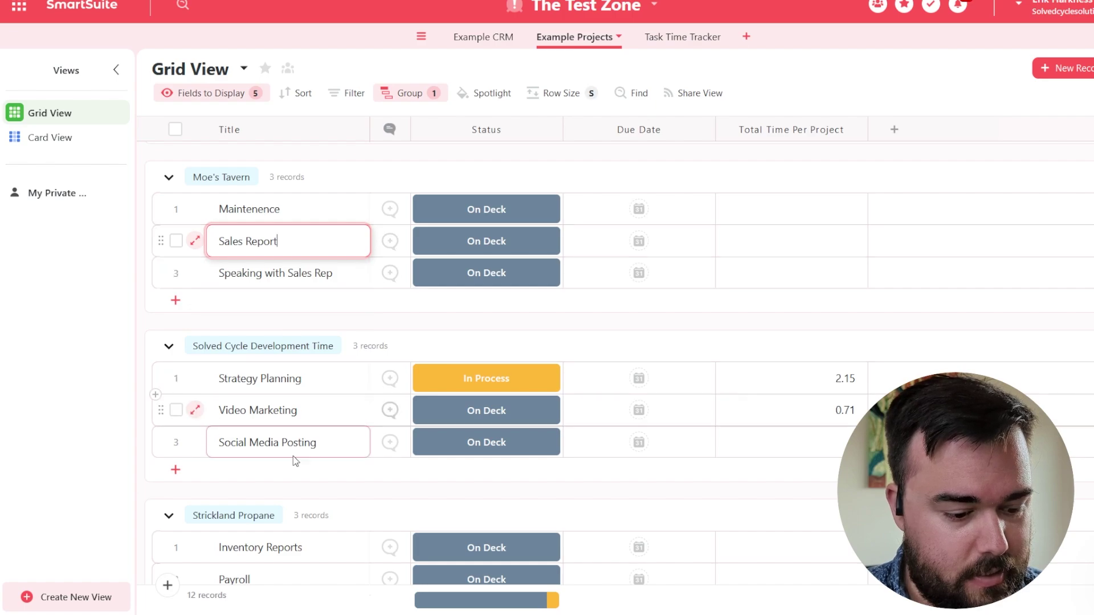
{"action": "triple_click", "coordinate": [285, 241]}
{"action": "type", "text": "De"}
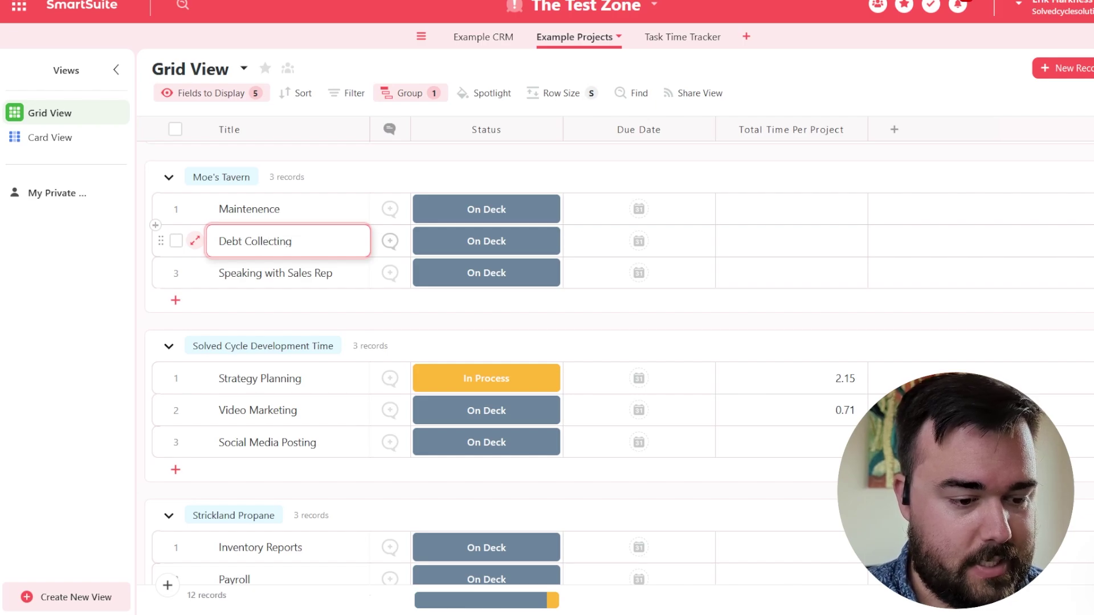
{"action": "type", "text": "bt Collecting"}
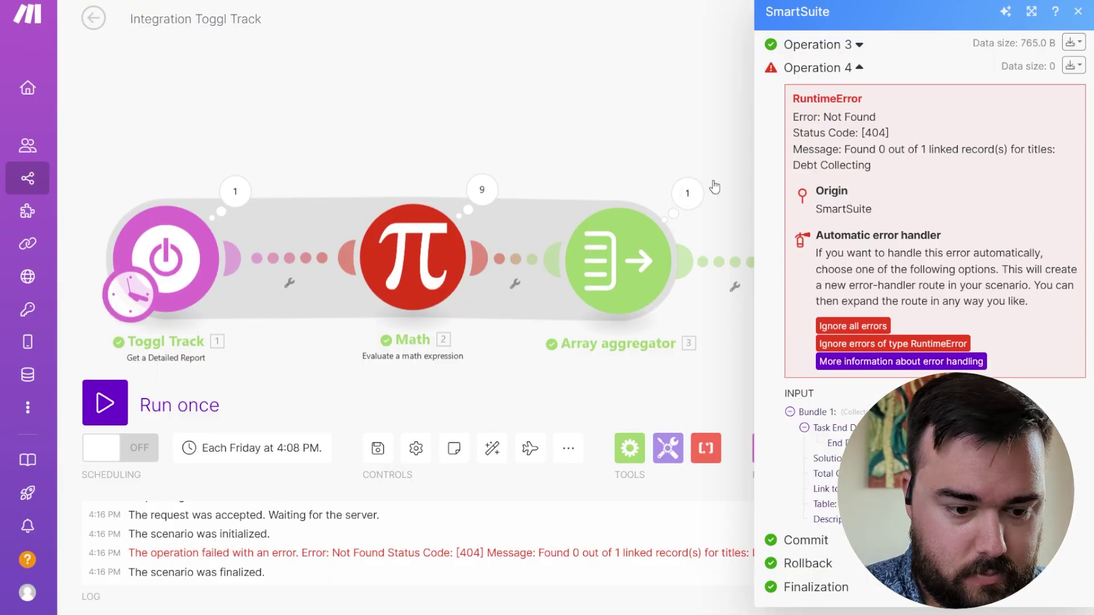
- Close the operation inspector and run the scenario once more
{"action": "left_click", "coordinate": [579, 134]}
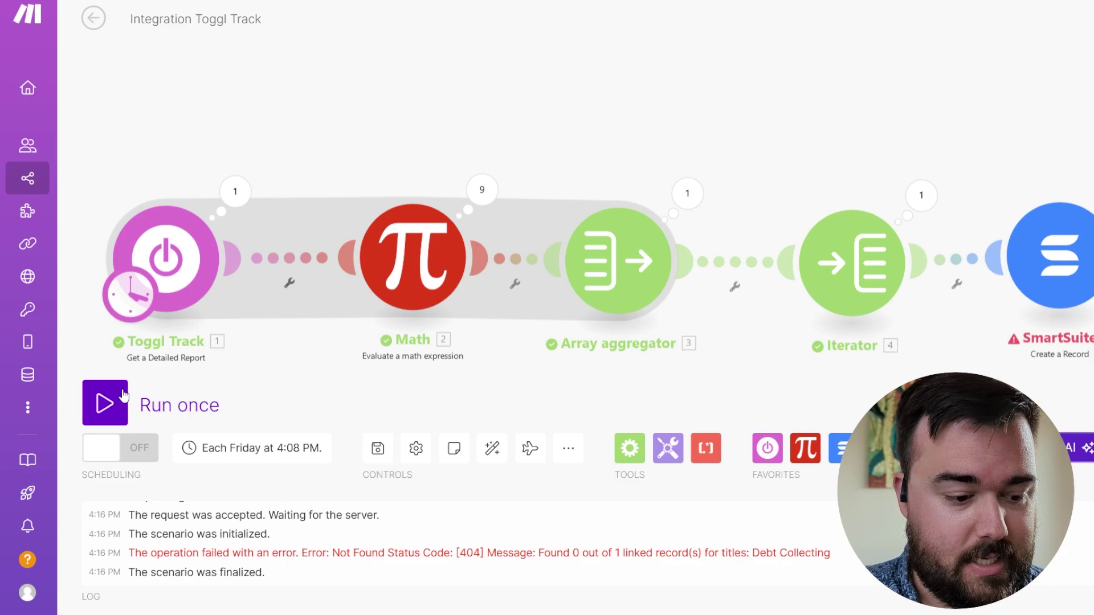
{"action": "left_click", "coordinate": [114, 406]}
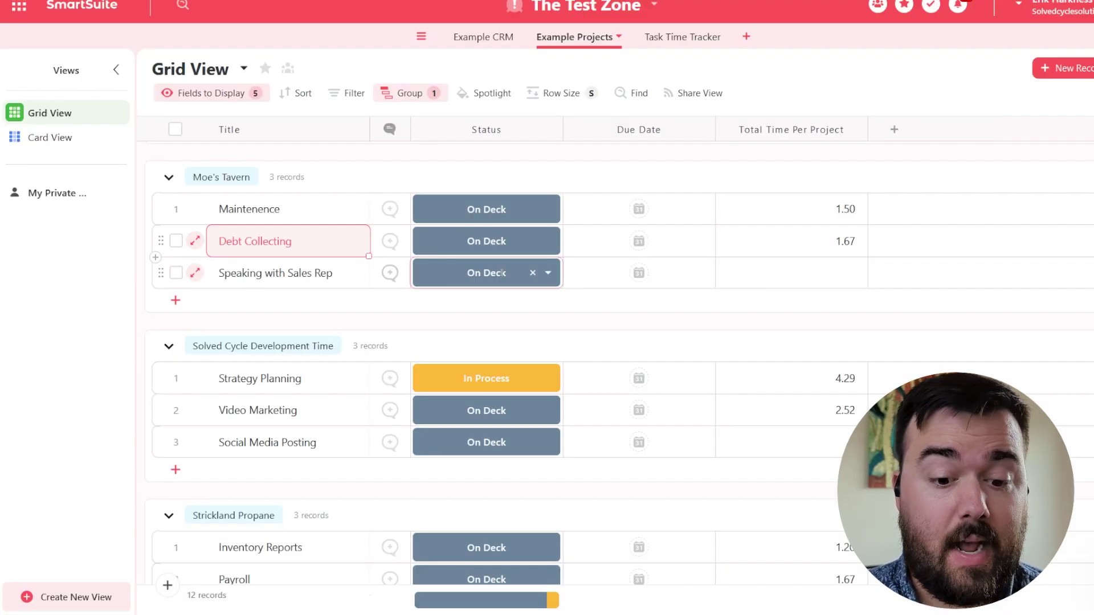
- Review the new Task Time Tracker entries and the per-task hour totals in Example Projects
{"action": "scroll", "coordinate": [501, 271], "scroll_direction": "down", "scroll_amount": 1}
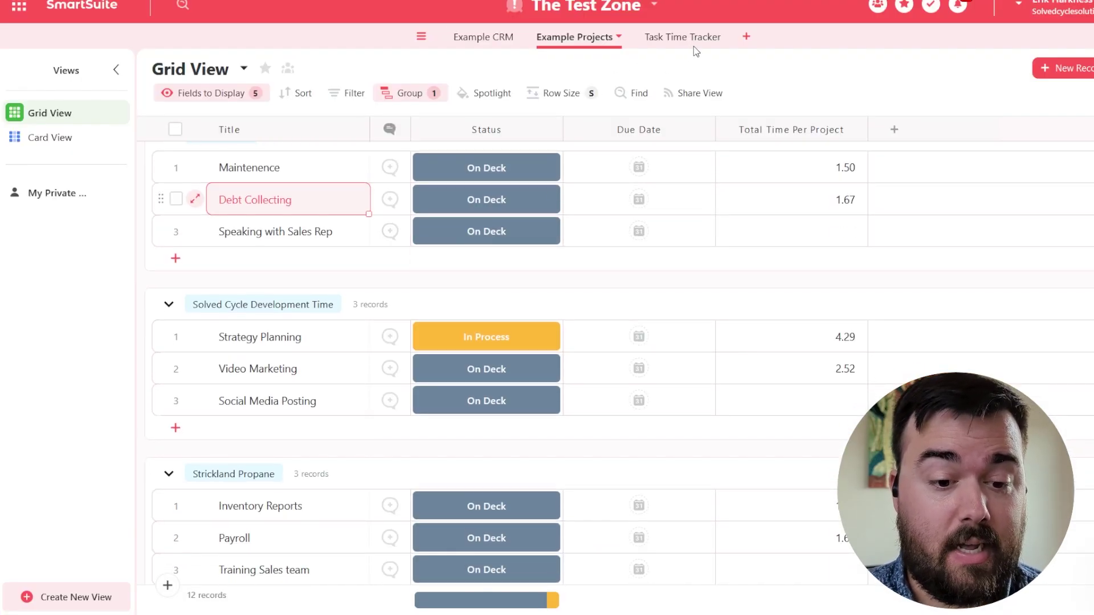
{"action": "left_click", "coordinate": [657, 46]}
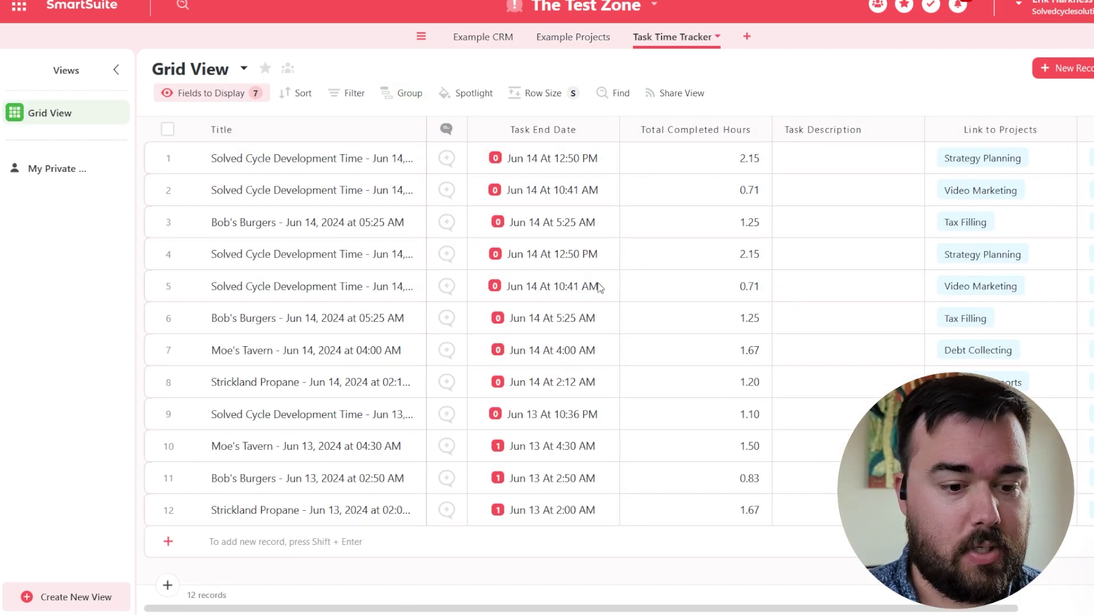
{"action": "scroll", "coordinate": [598, 288], "scroll_direction": "right", "scroll_amount": 2}
{"action": "scroll", "coordinate": [597, 283], "scroll_direction": "right", "scroll_amount": 2}
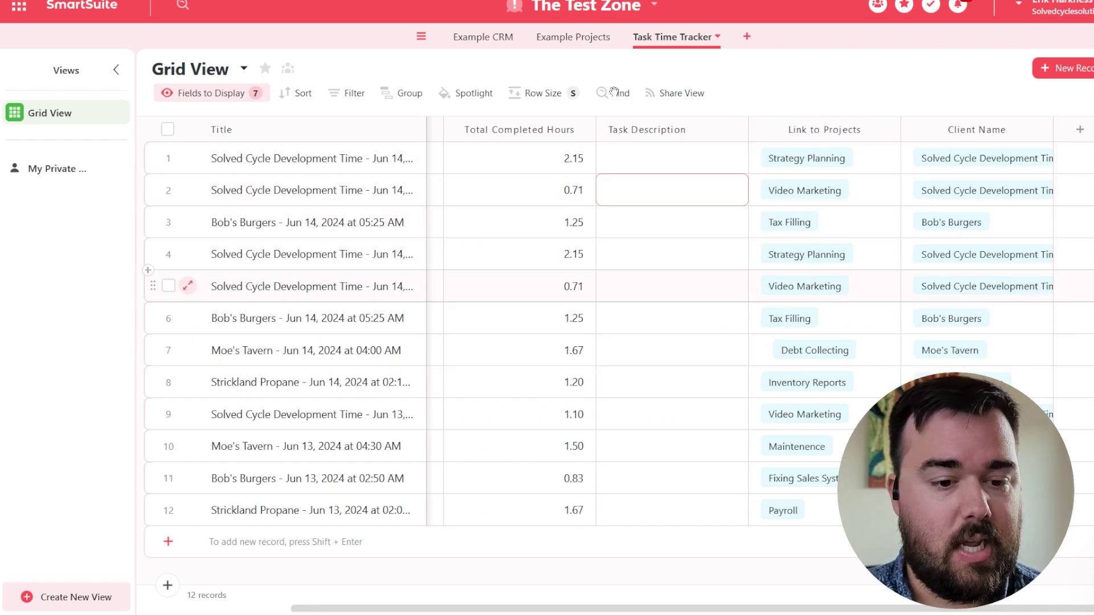
{"action": "left_click", "coordinate": [570, 38]}
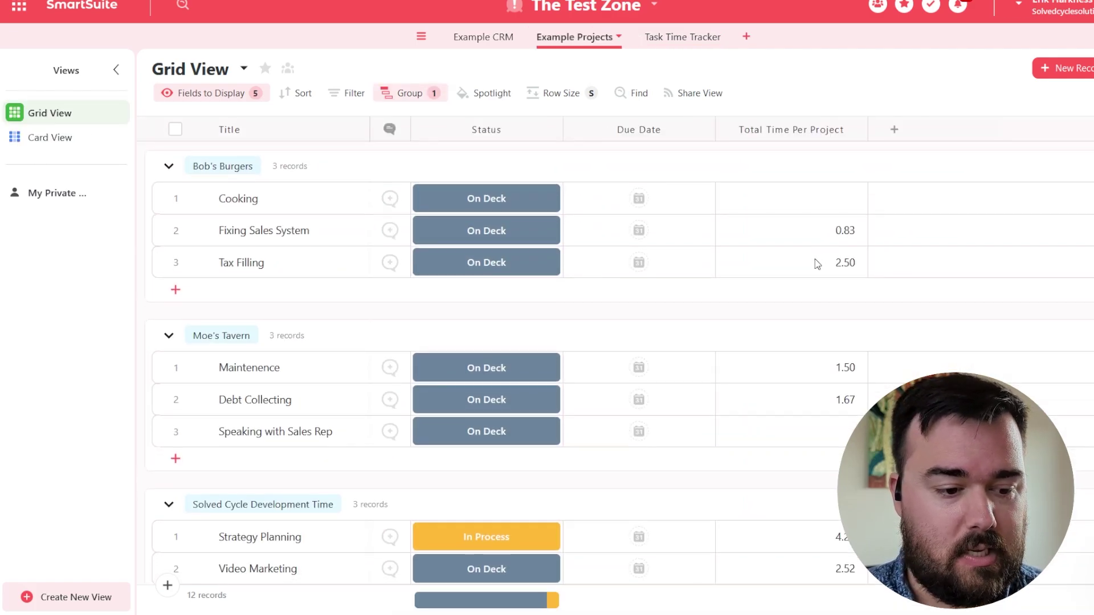
{"action": "scroll", "coordinate": [816, 263], "scroll_direction": "down", "scroll_amount": 2}
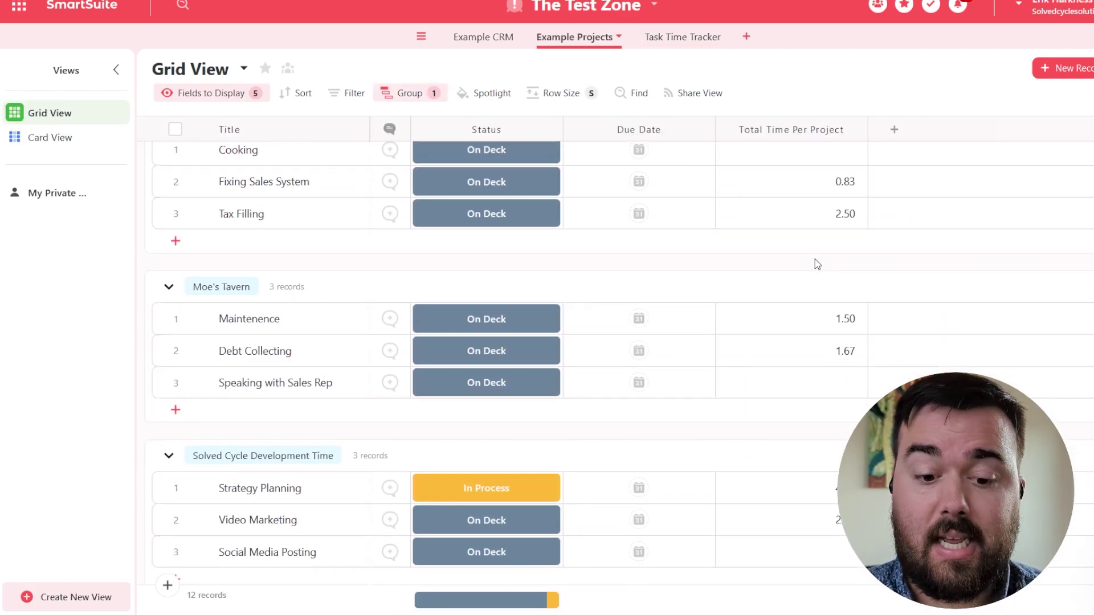
{"action": "scroll", "coordinate": [816, 264], "scroll_direction": "down", "scroll_amount": 6}
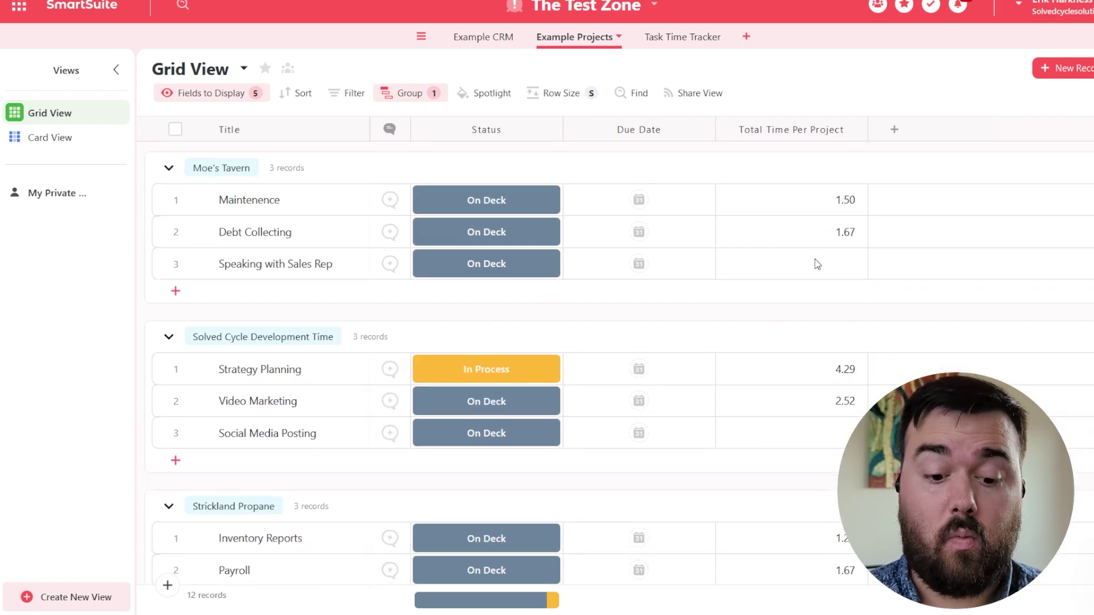
{"action": "scroll", "coordinate": [816, 264], "scroll_direction": "down", "scroll_amount": 1}
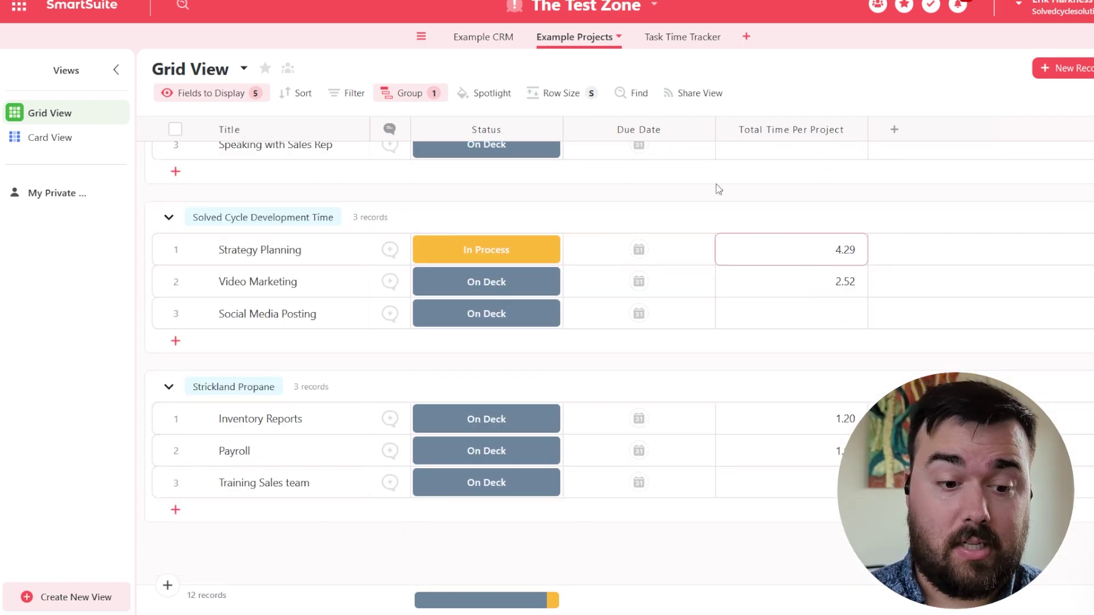
- Check each client's Total Hours in Example CRM, such as 6.81, 3.17, 2.87 and 3.33
{"action": "left_click", "coordinate": [492, 36]}
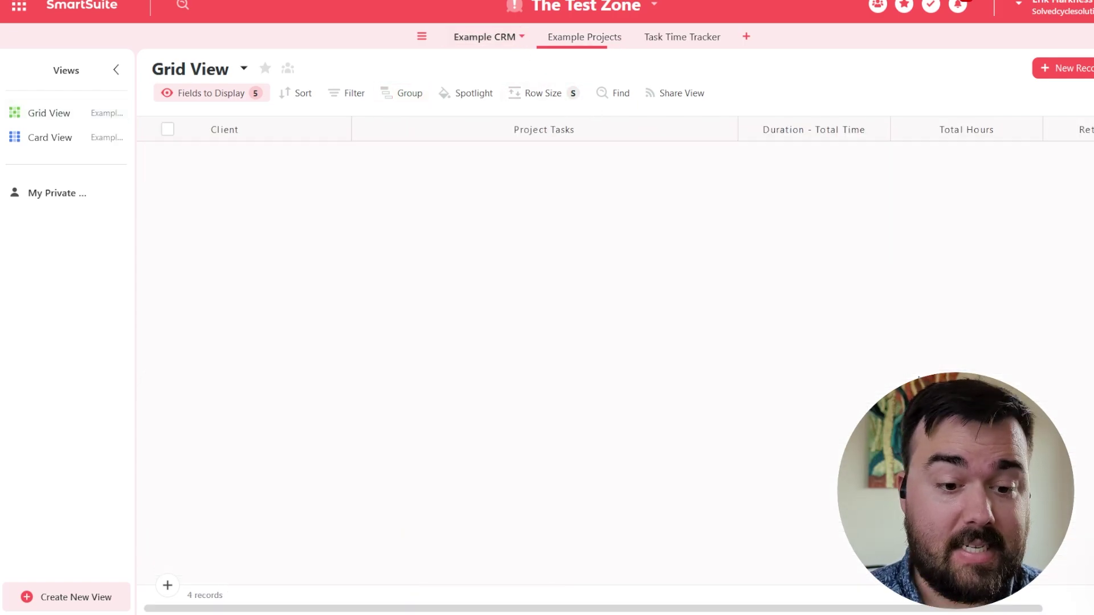
{"action": "left_click", "coordinate": [978, 162]}
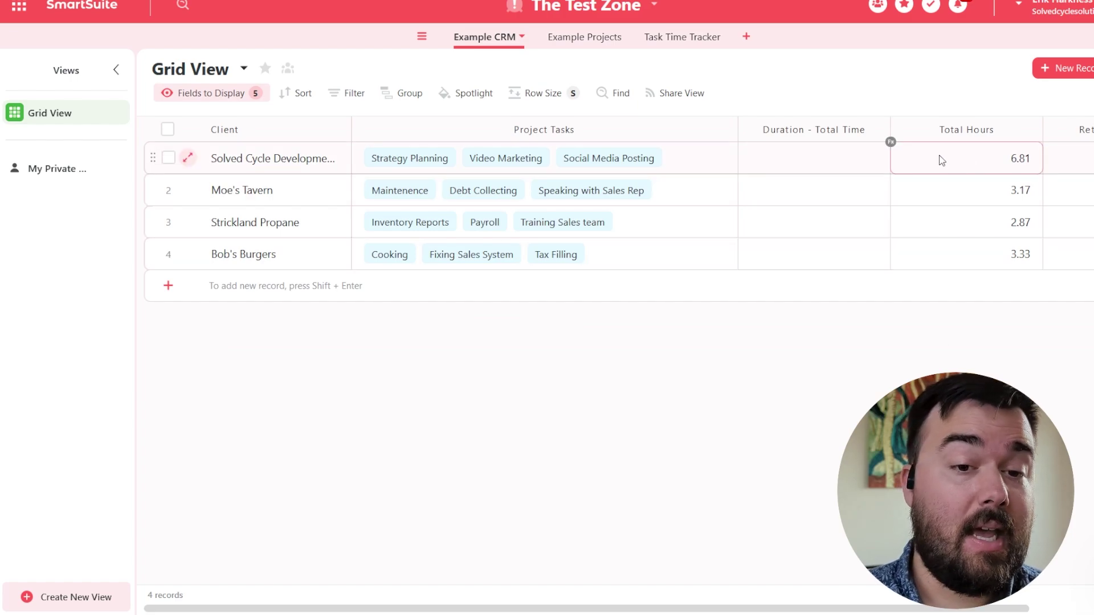
{"action": "left_click", "coordinate": [941, 182]}
{"action": "left_click", "coordinate": [954, 245]}
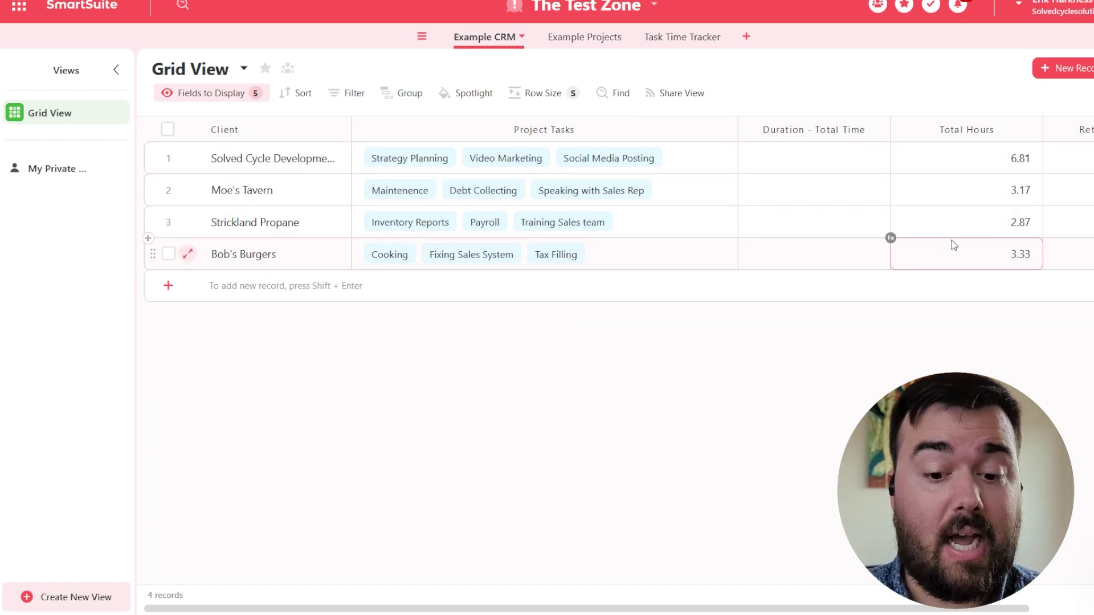
{"action": "left_click", "coordinate": [951, 237]}
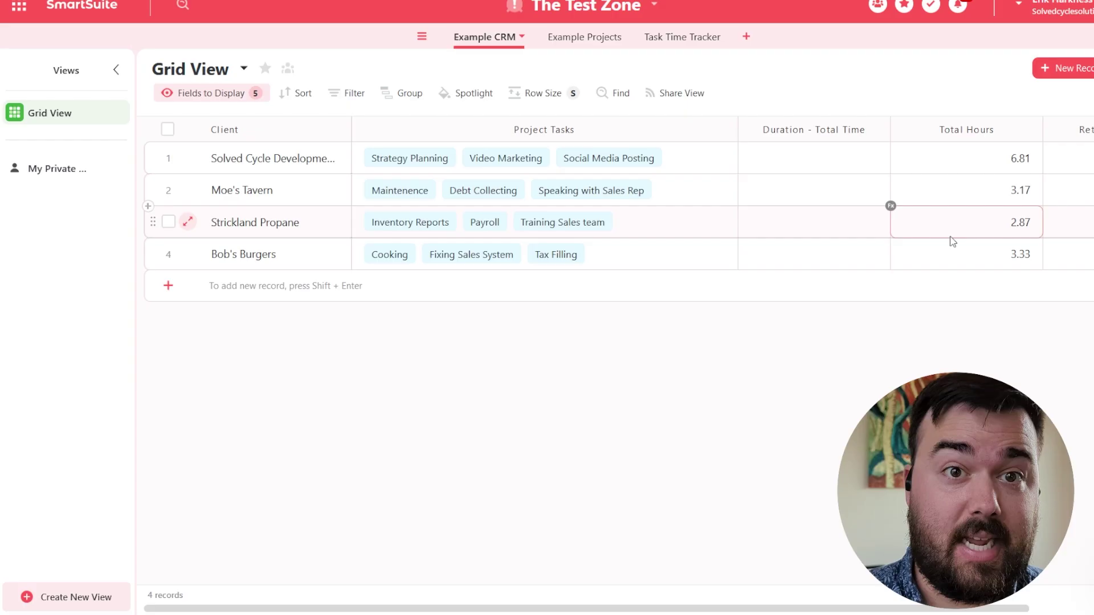